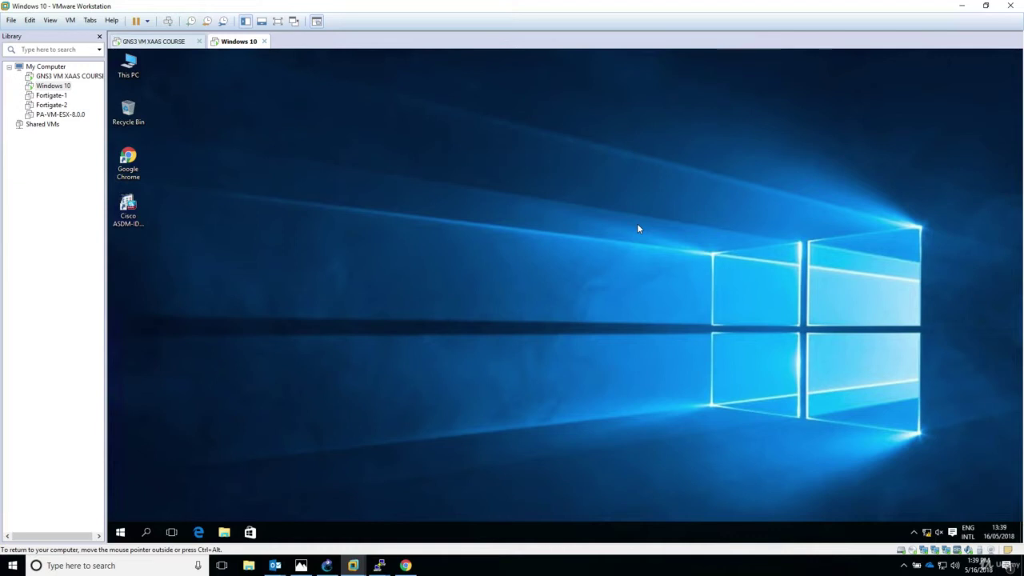
Glance at the lab topology in GNS3, then return to the Windows 10 VM.
click(327, 565)
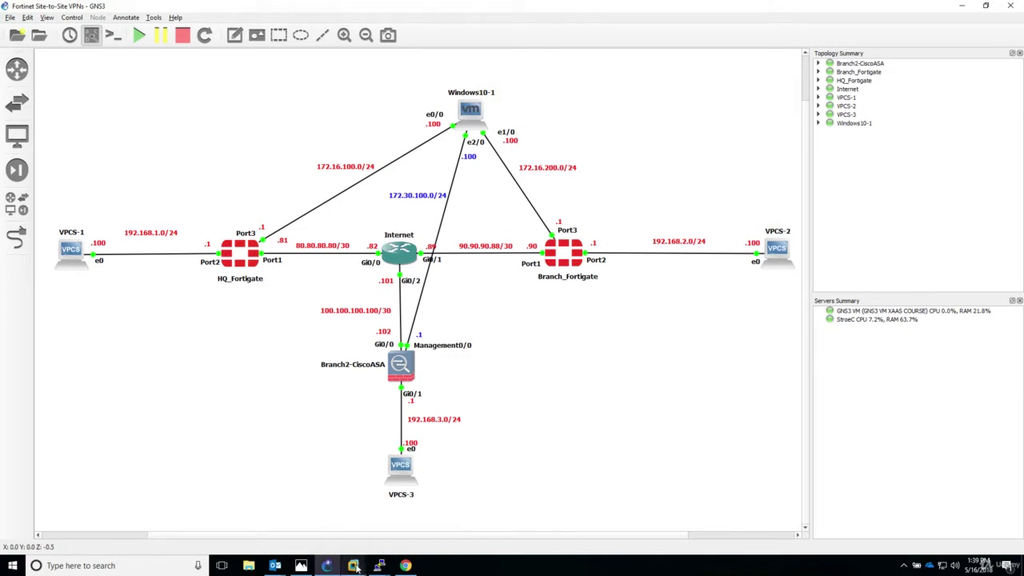
mouse_move(352, 565)
click(377, 515)
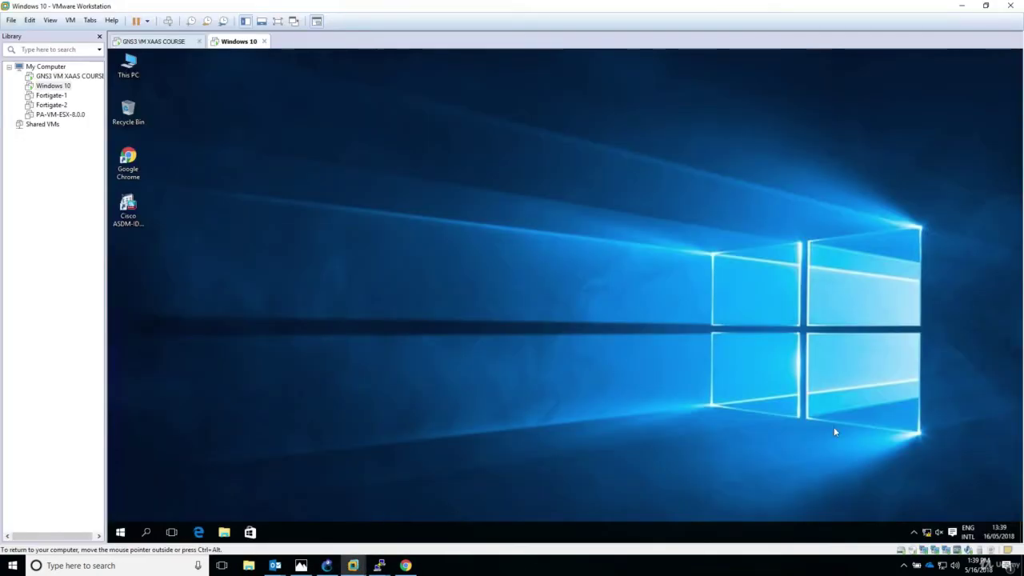
Open the Windows 10 VM's Network Connections adapter list via Network and Sharing Center.
right_click(926, 532)
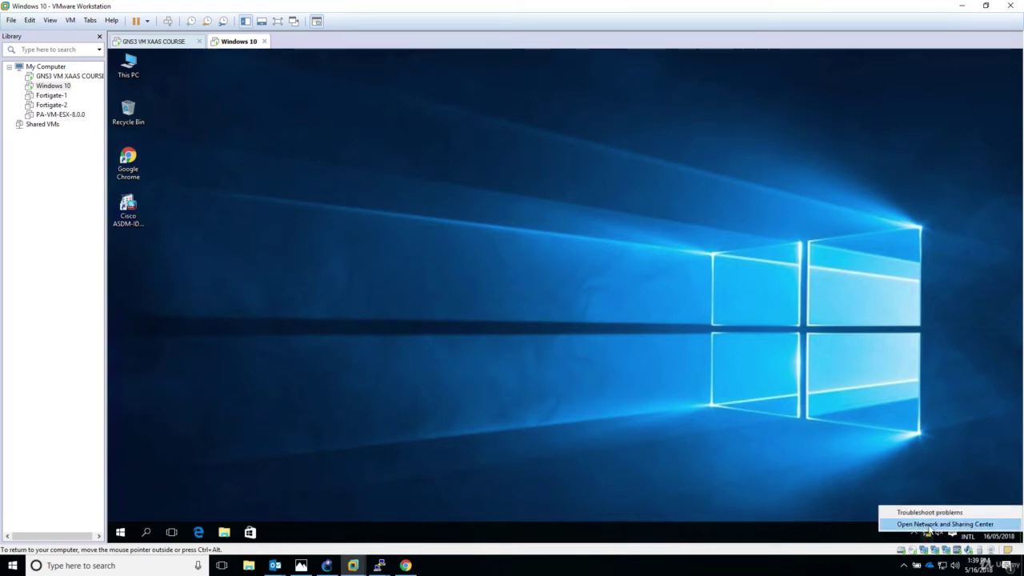
click(932, 524)
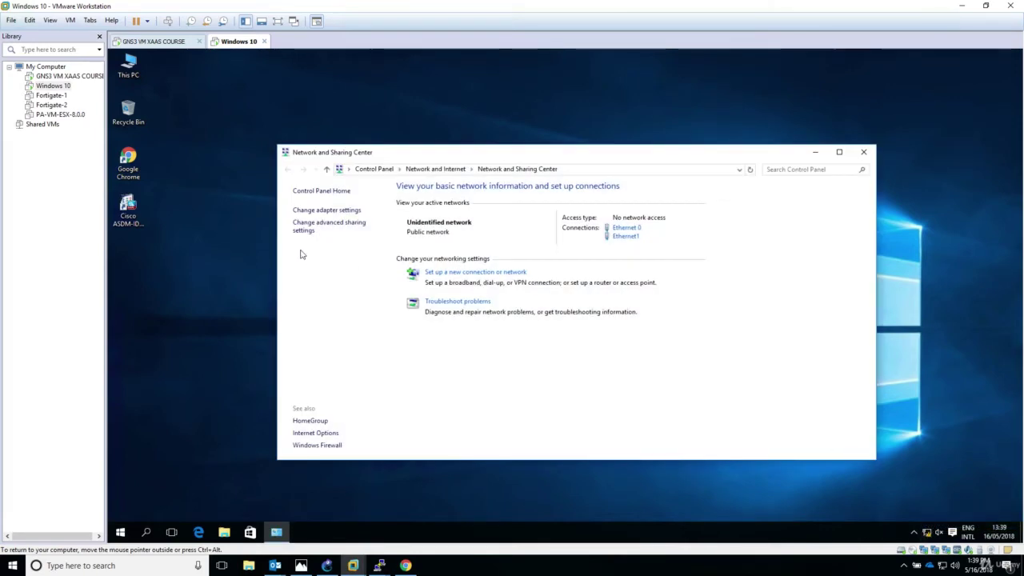
click(324, 211)
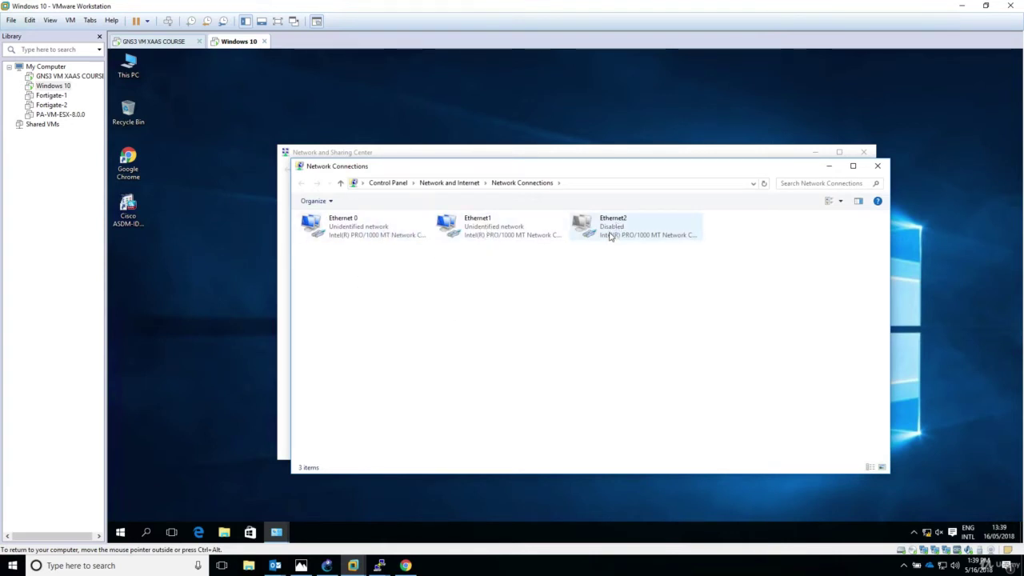
Check the Branch2-CiscoASA addressing in the GNS3 topology, then return to the VM.
click(329, 567)
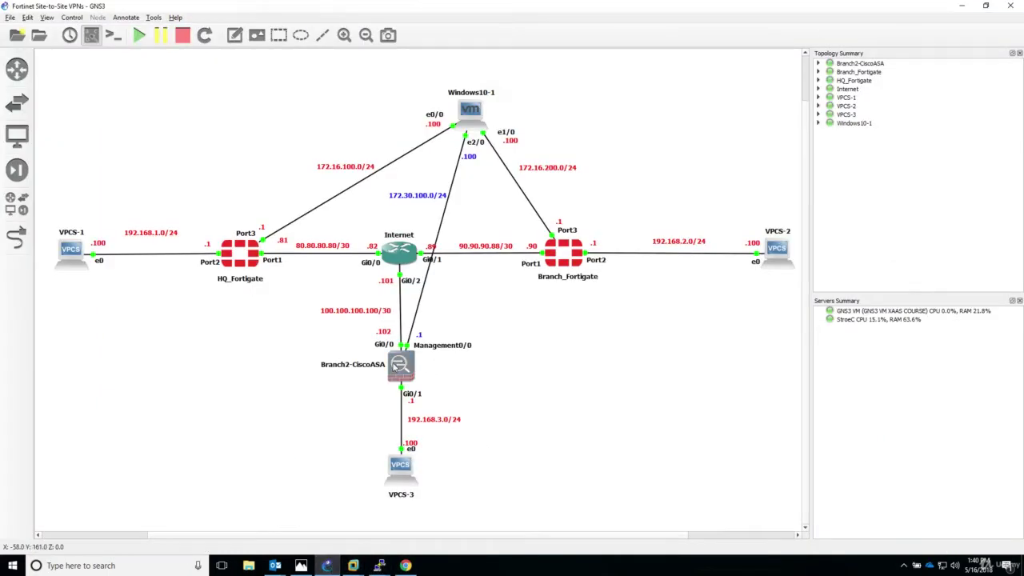
click(405, 368)
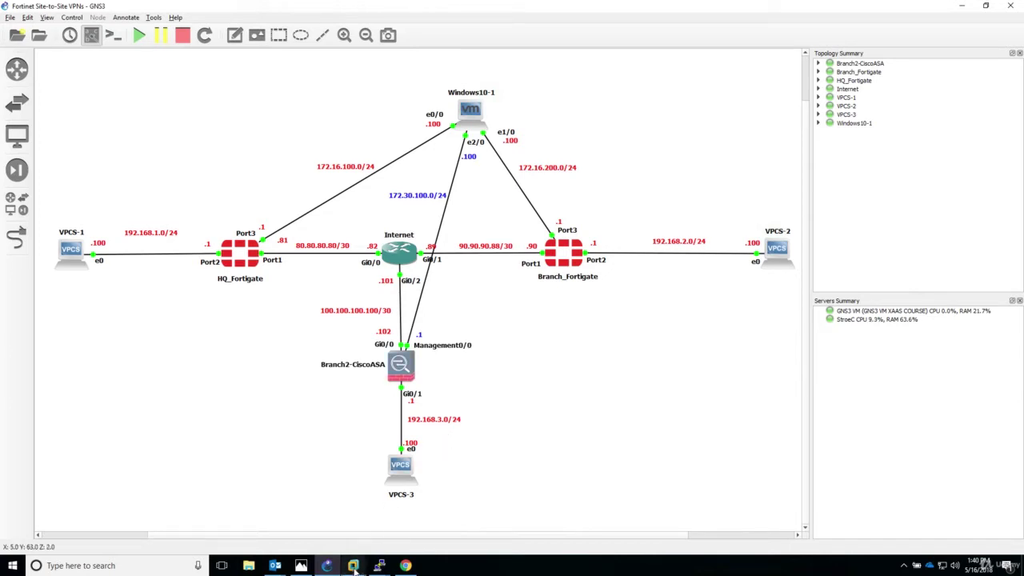
click(400, 509)
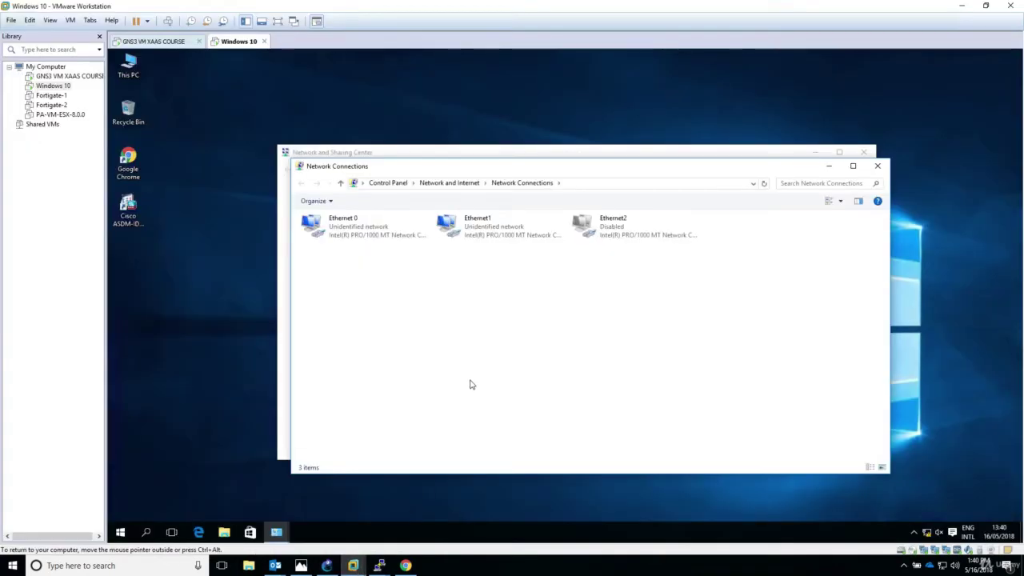
Configure Ethernet 0's IPv4 as 172.16.100.100, mask 255.255.255.0, with the gateway left empty.
right_click(356, 233)
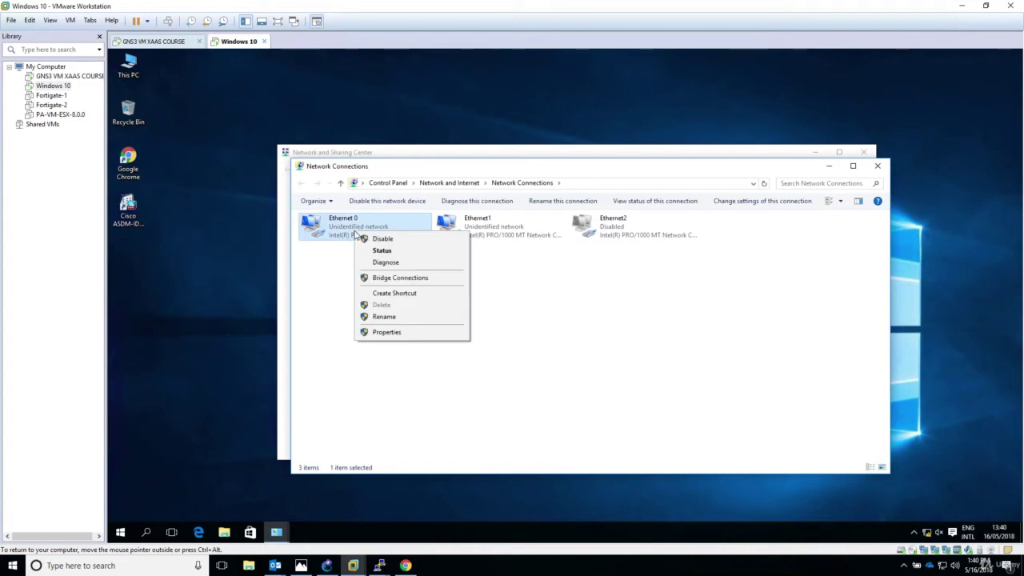
click(396, 332)
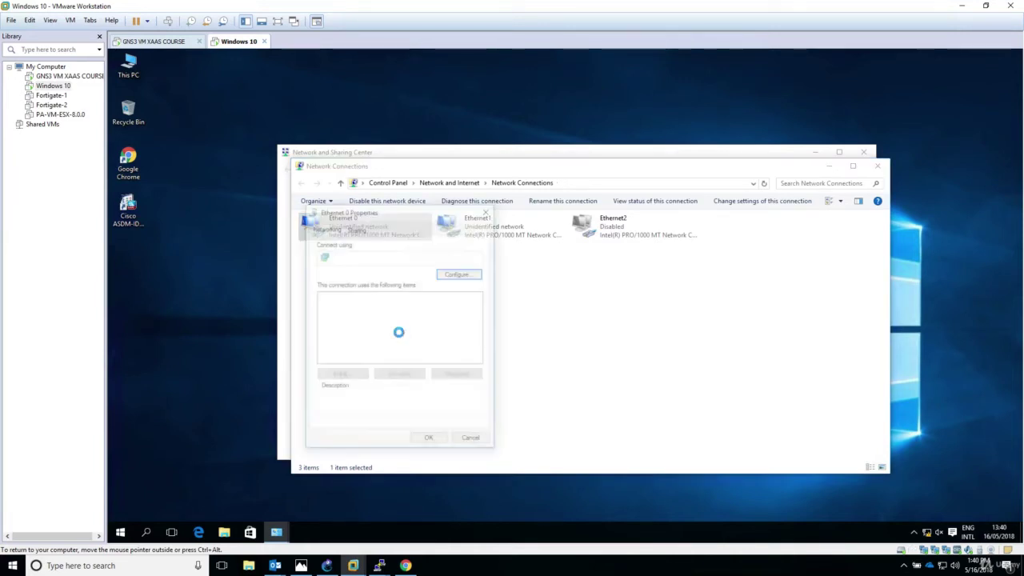
click(418, 323)
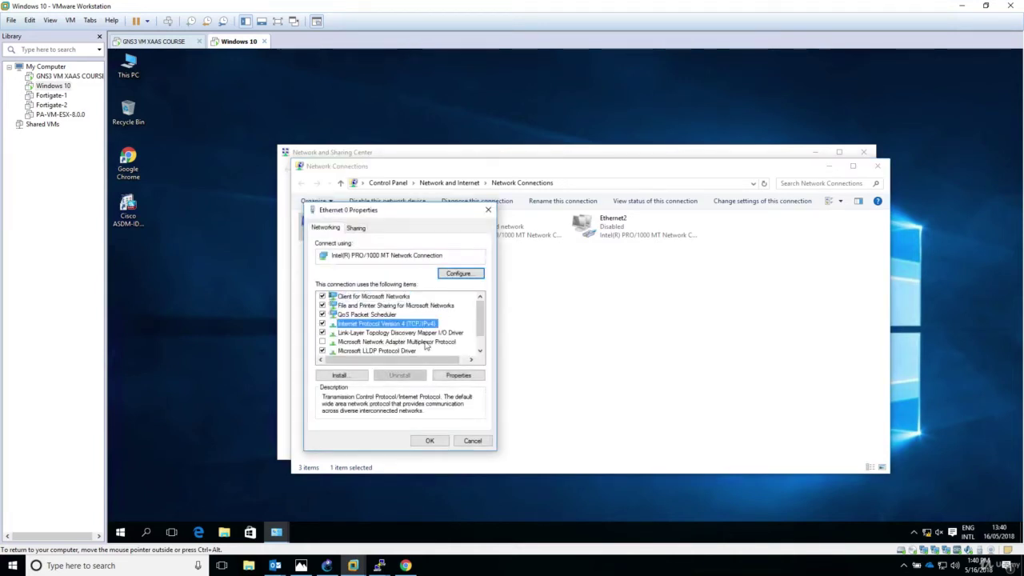
click(458, 376)
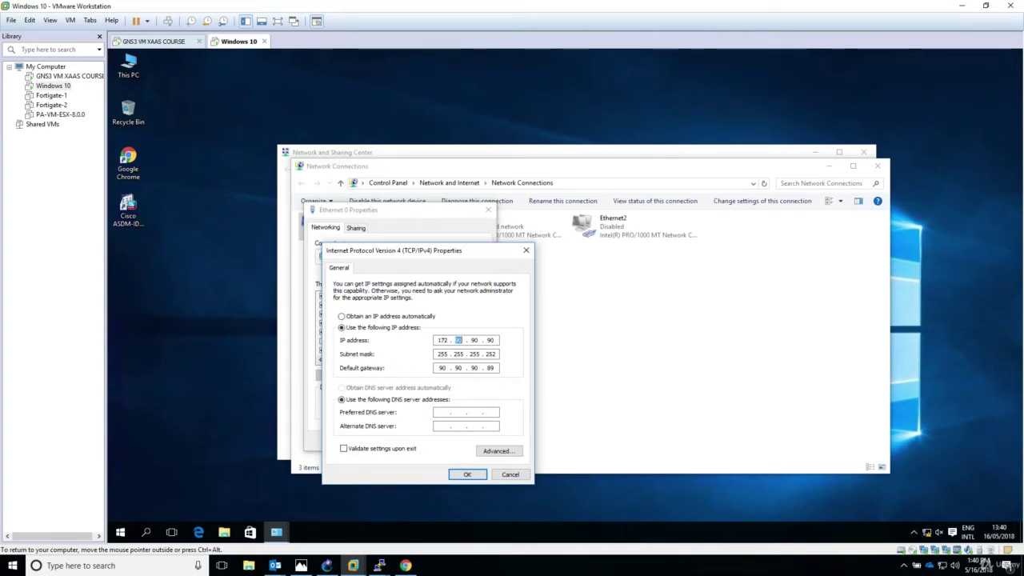
text(16 . )
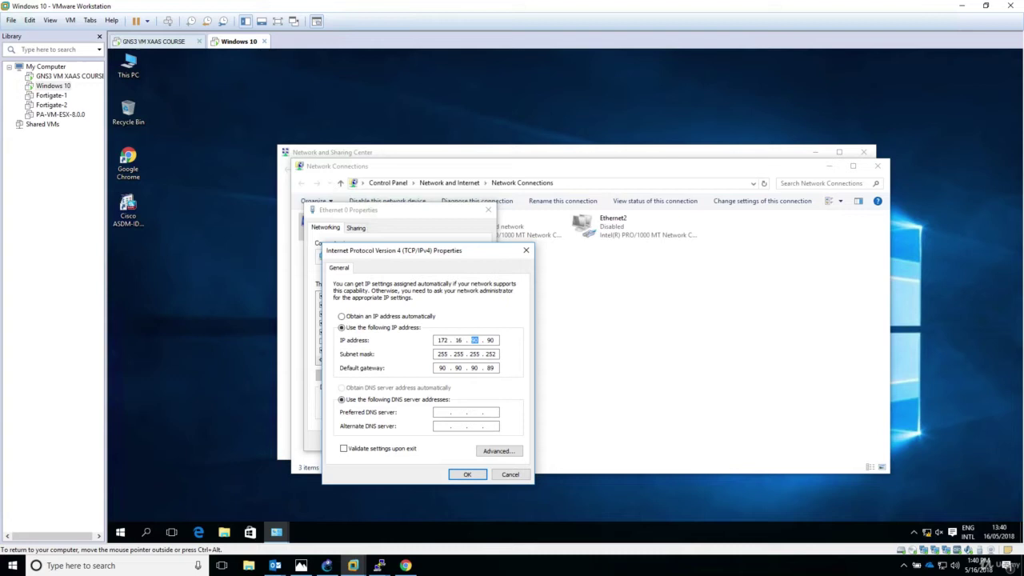
text(100 . 100)
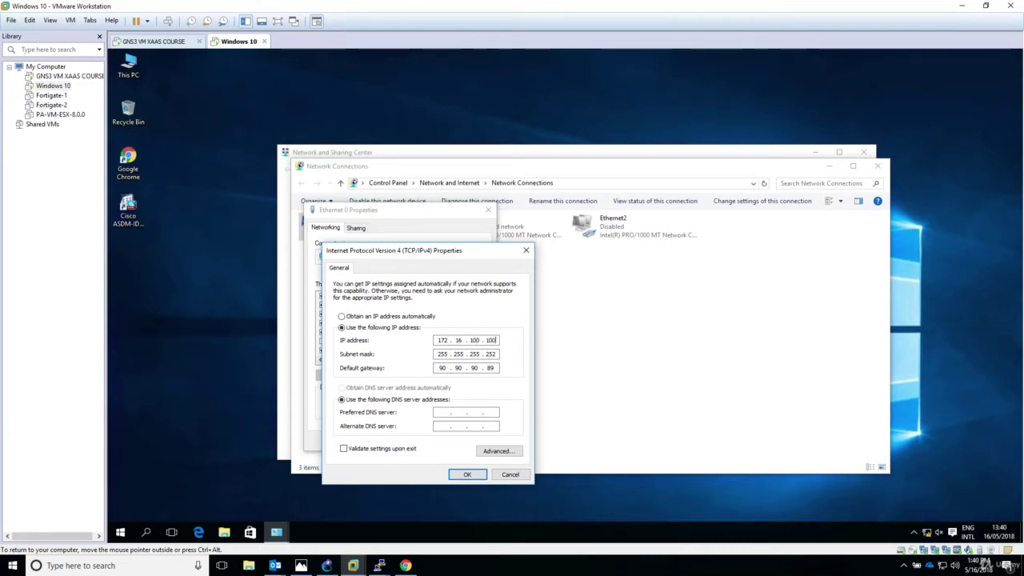
click(327, 565)
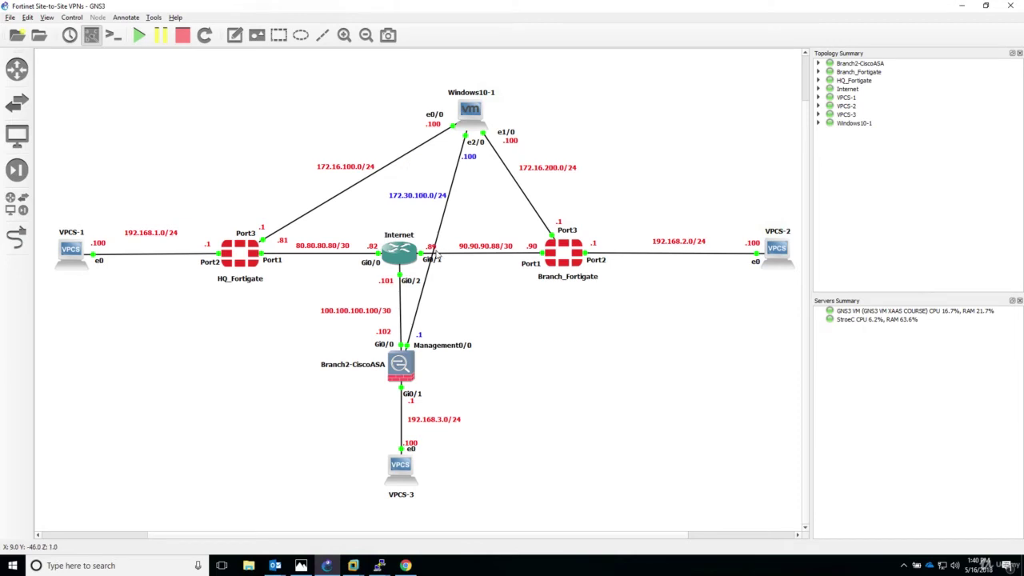
mouse_move(353, 566)
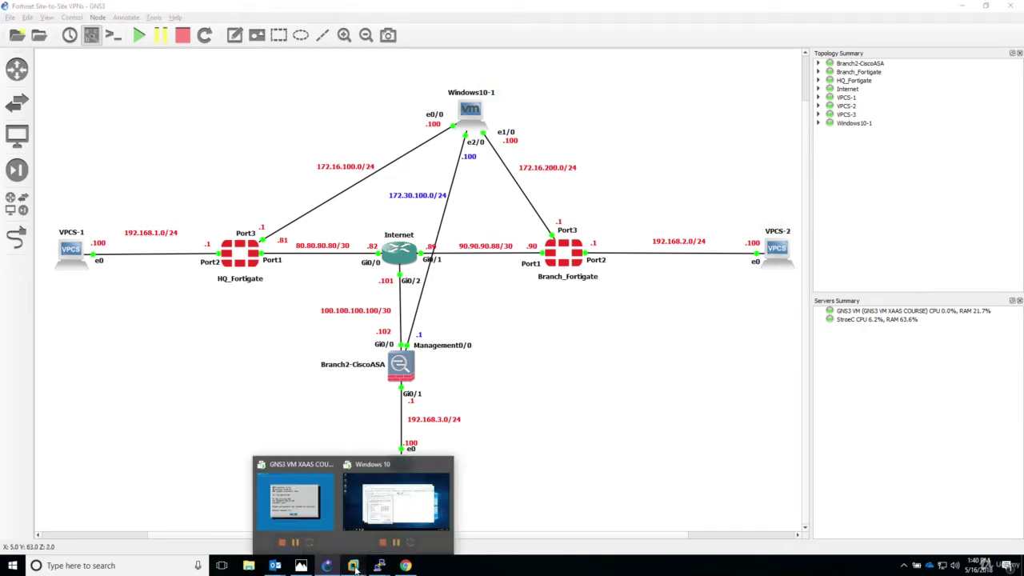
click(394, 517)
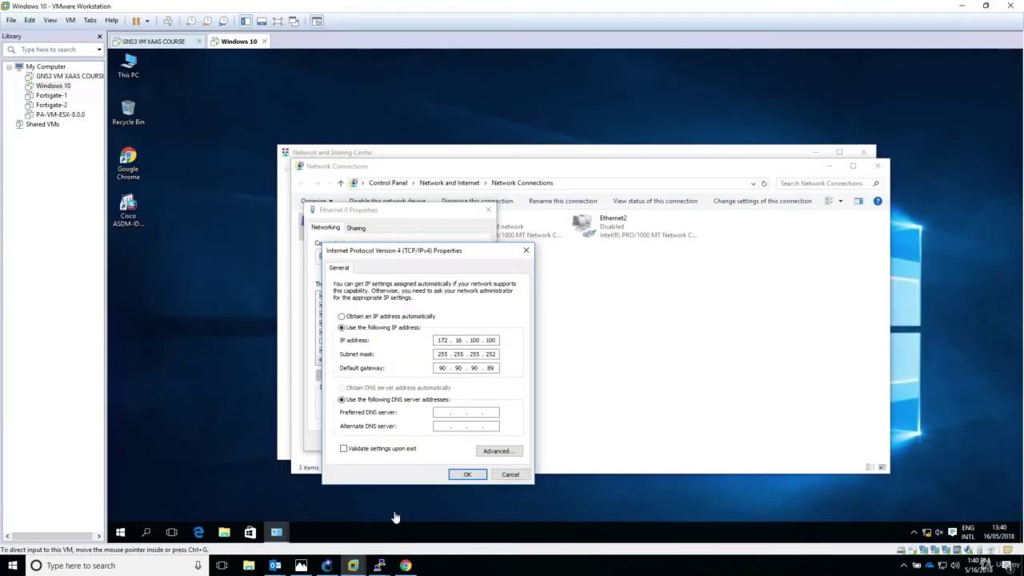
double_click(491, 354)
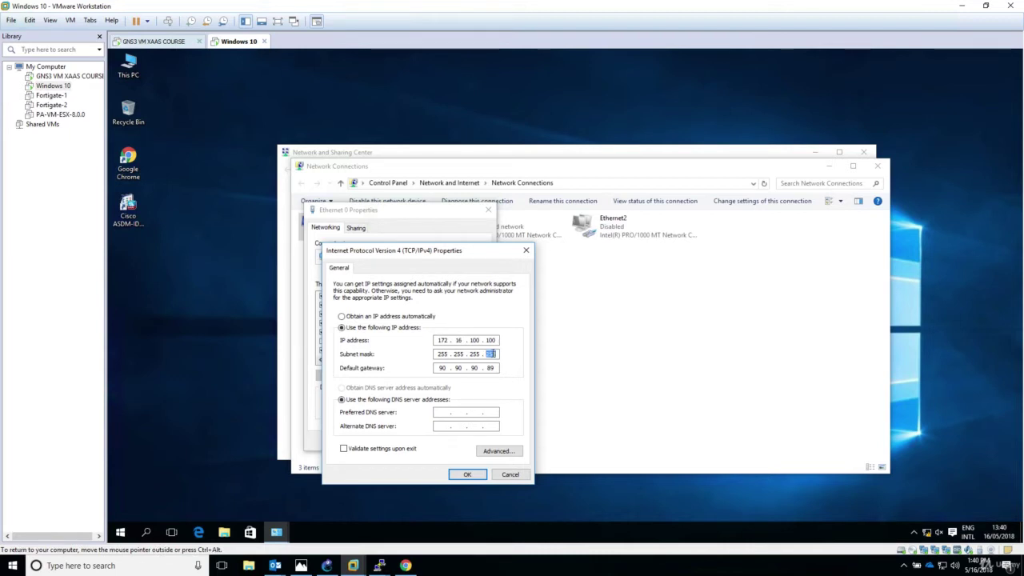
text(0)
click(474, 479)
click(429, 441)
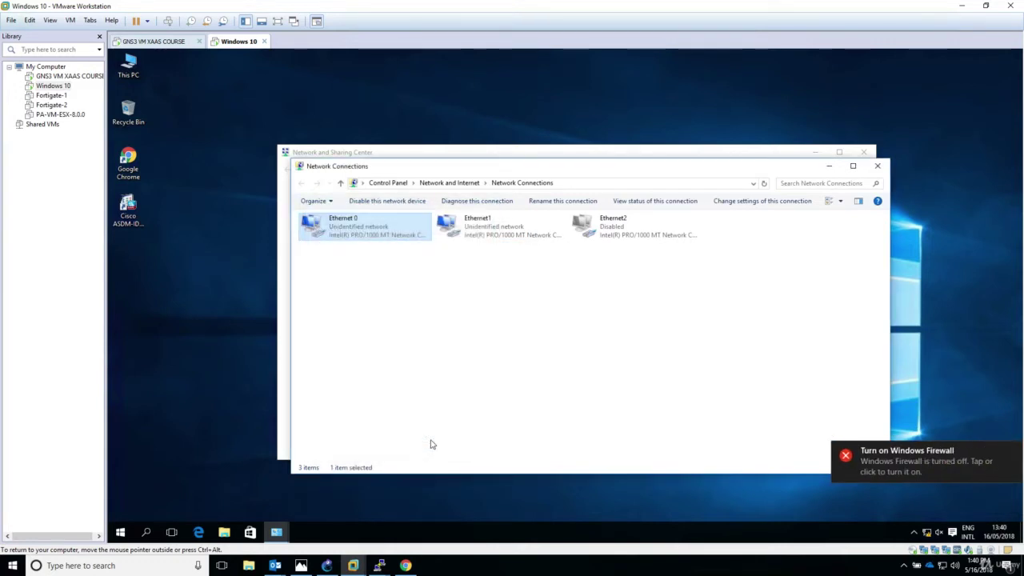
Change Ethernet1's IPv4 third octet to 200, giving 172.16.200.100/24, and save.
right_click(494, 231)
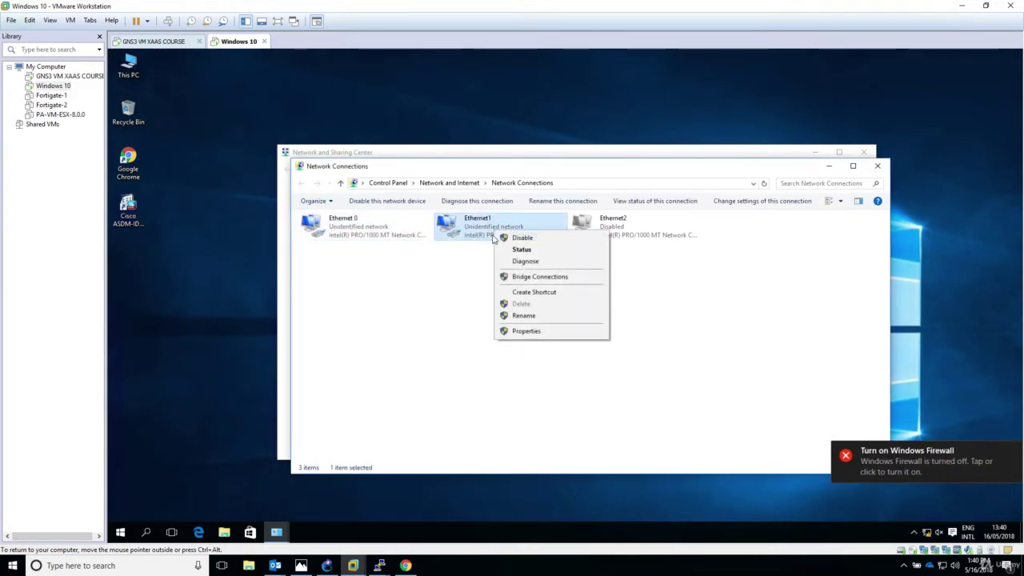
click(527, 332)
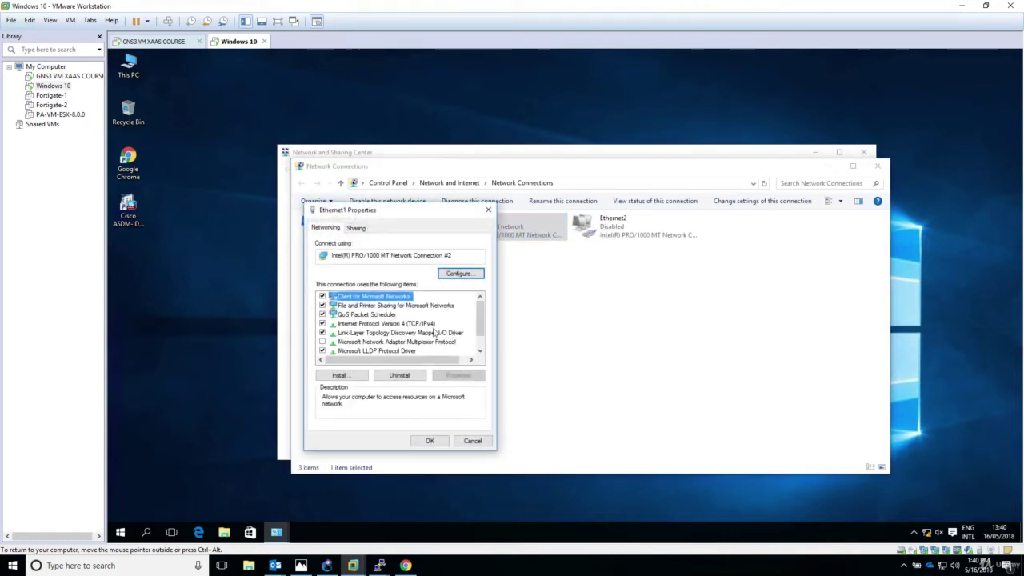
click(428, 324)
click(460, 375)
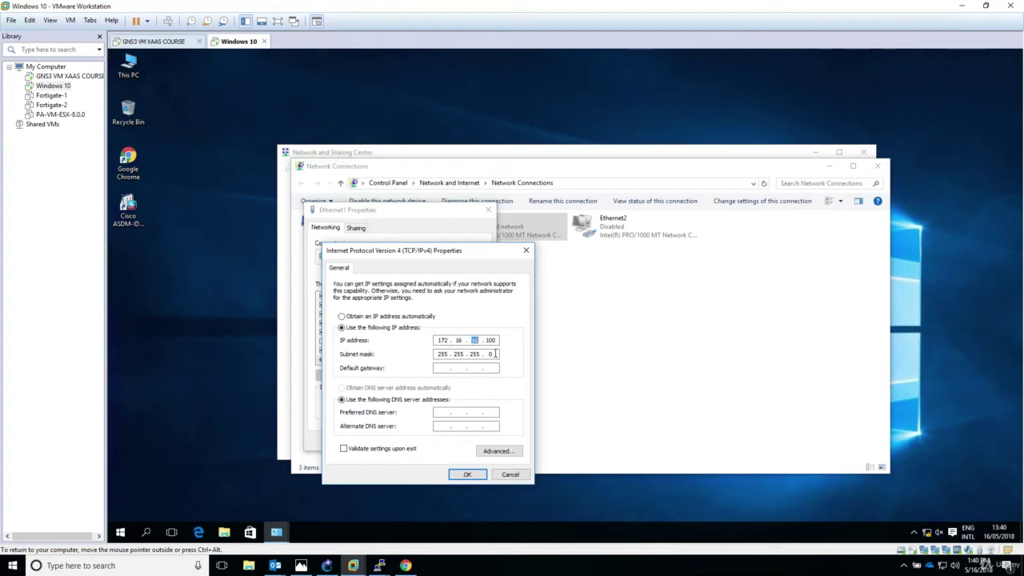
text(200)
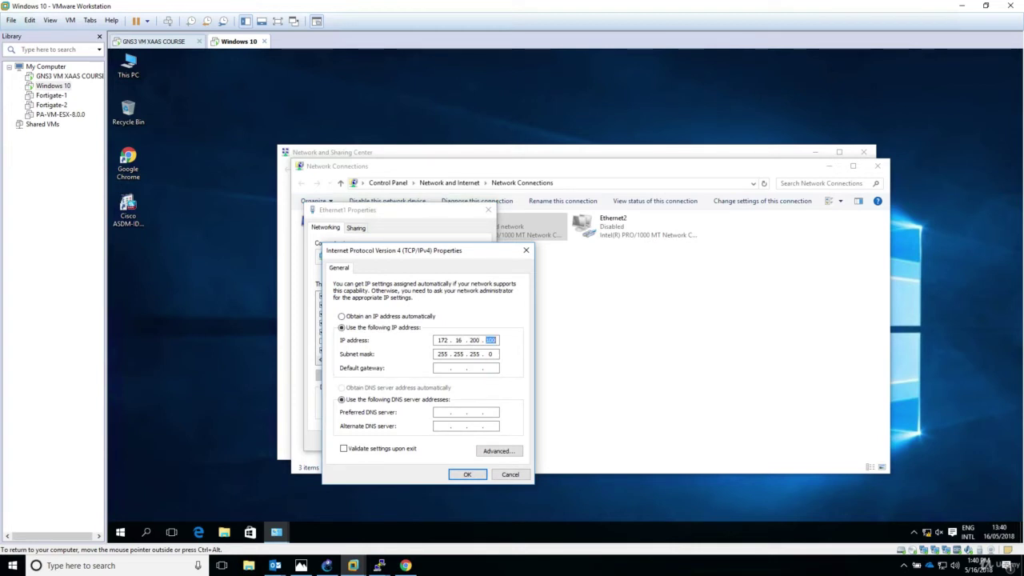
click(467, 475)
click(430, 443)
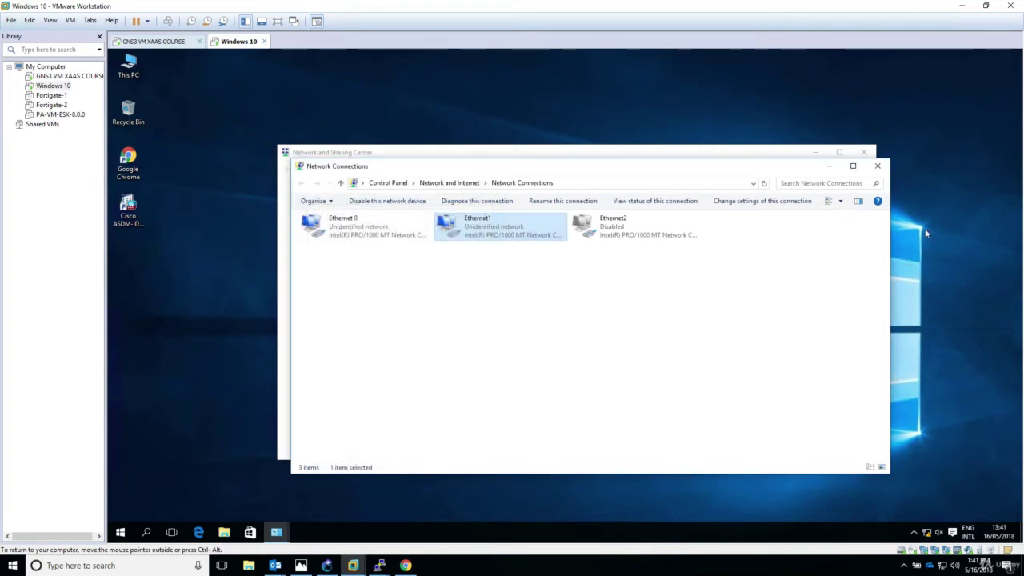
Run ipconfig in Command Prompt to verify 172.16.100.100 and 172.16.200.100, then switch to GNS3.
click(122, 533)
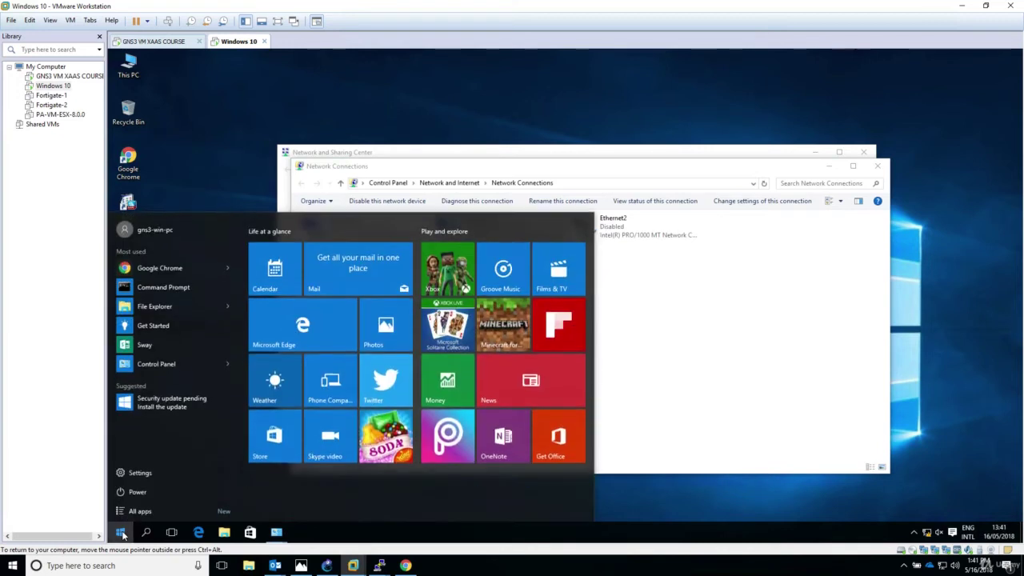
click(122, 533)
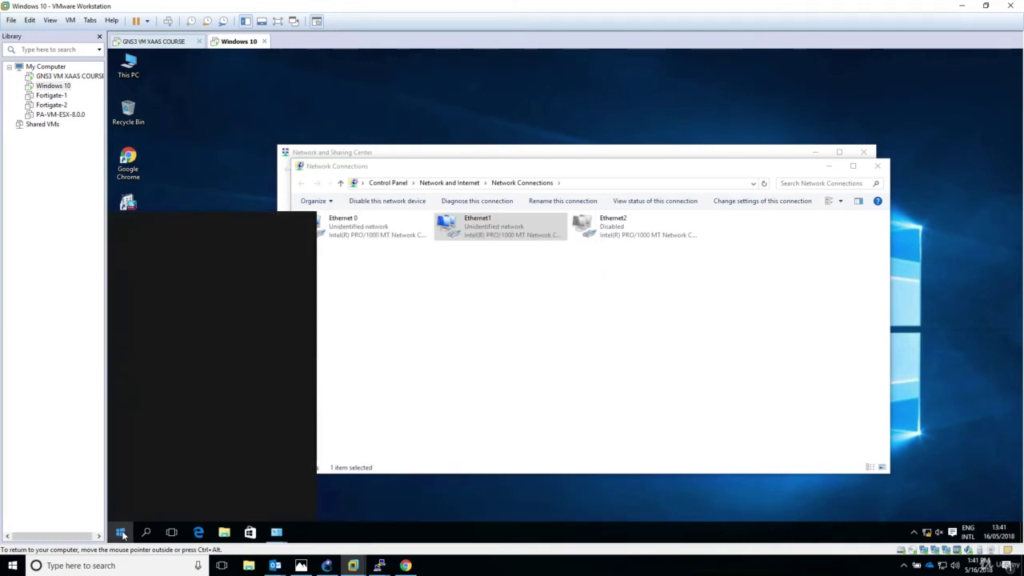
text(cmd)
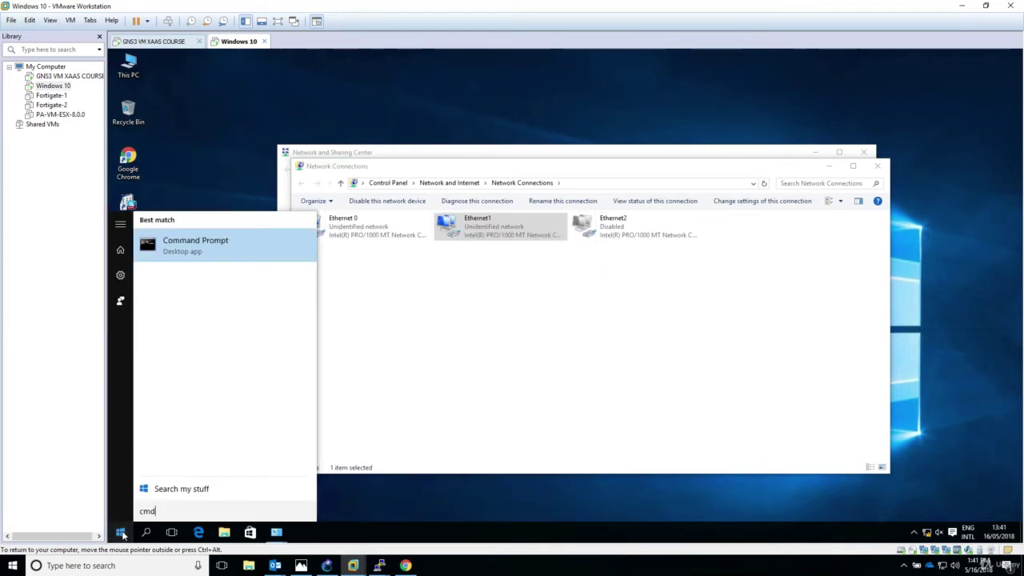
key(Return)
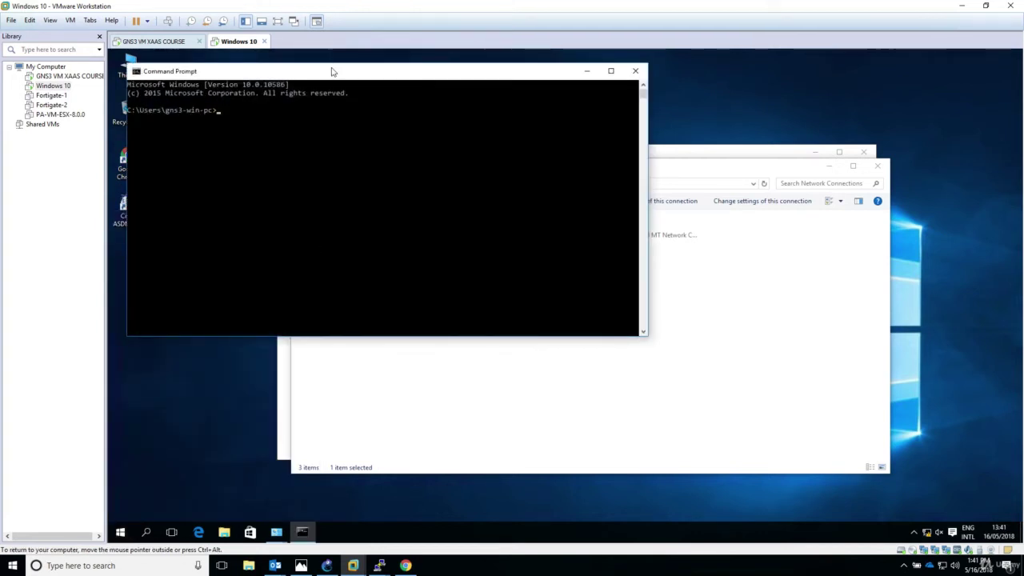
mouse_move(332, 73)
mouse_down()
mouse_move(542, 156)
mouse_move(512, 154)
mouse_up()
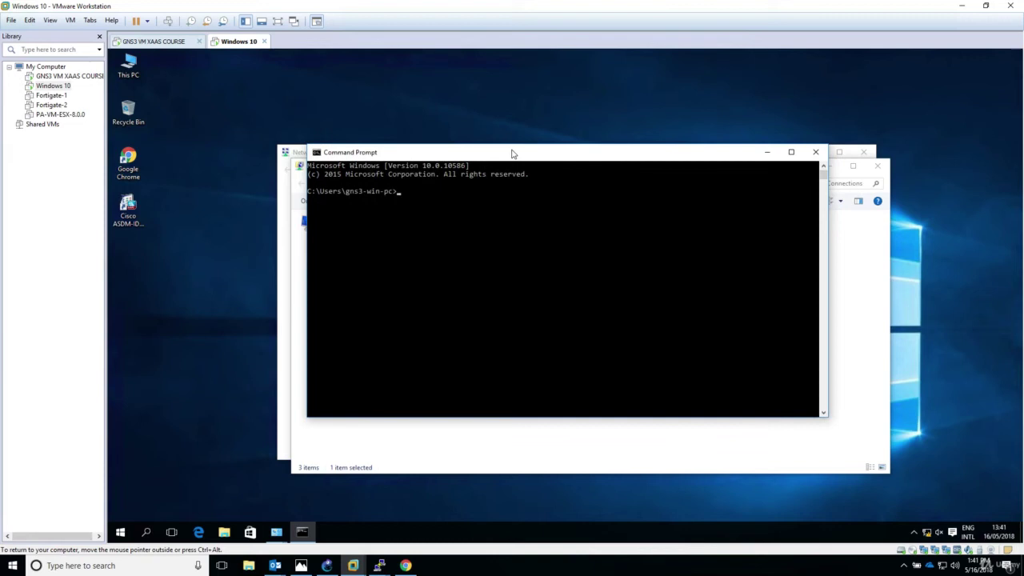
text(ipconfig)
key(Return)
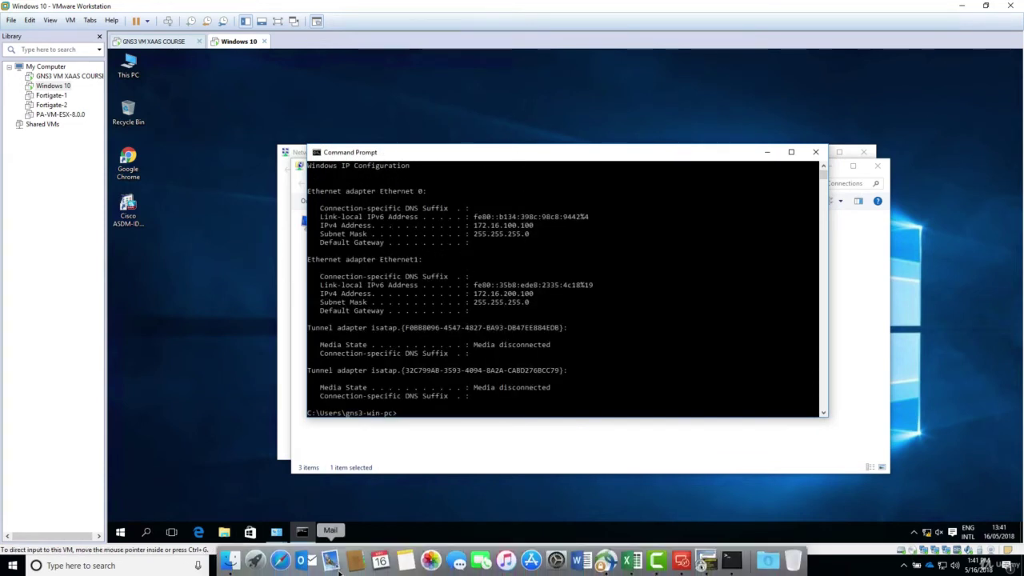
click(327, 566)
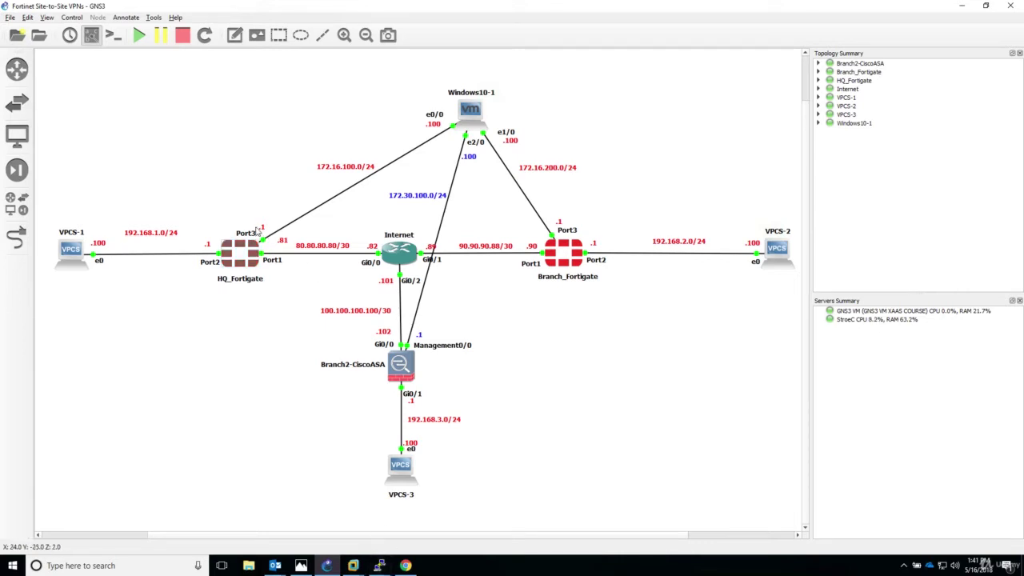
mouse_move(379, 565)
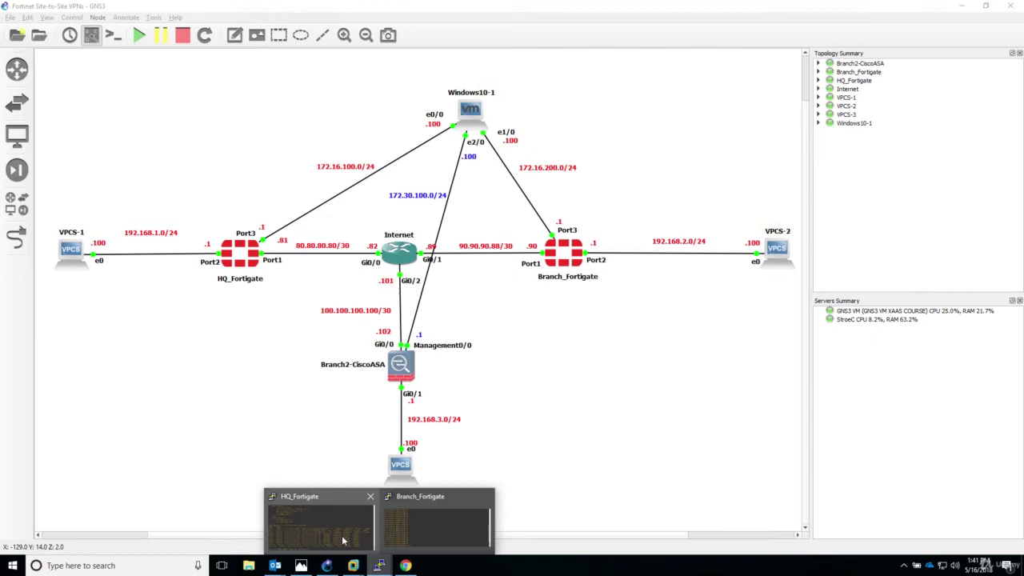
Log into the HQ_Fortigate console as admin and show port3's current settings.
click(344, 534)
text(admi)
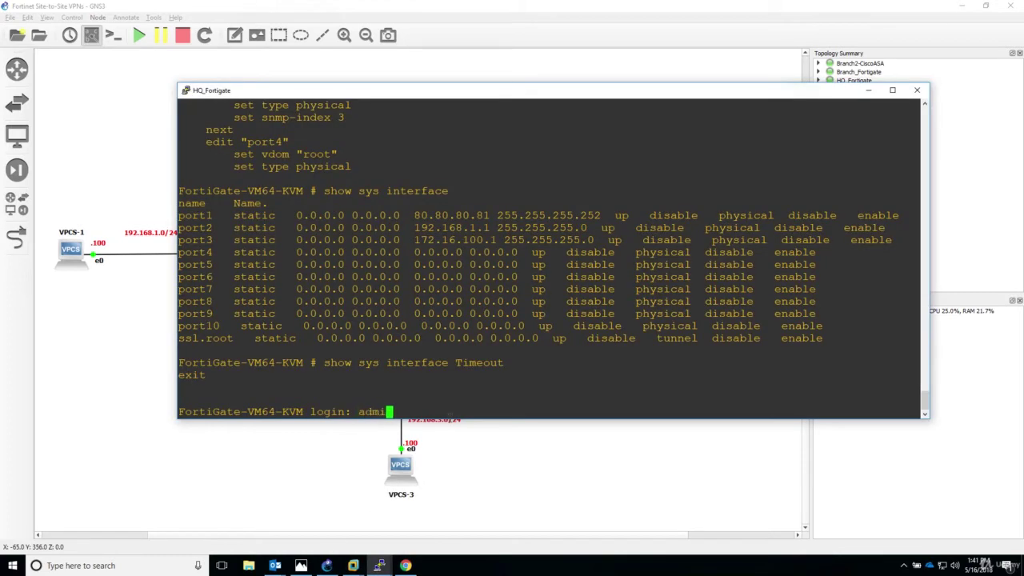
text(n)
key(Return)
key(Return)
key(Return)
key(Return)
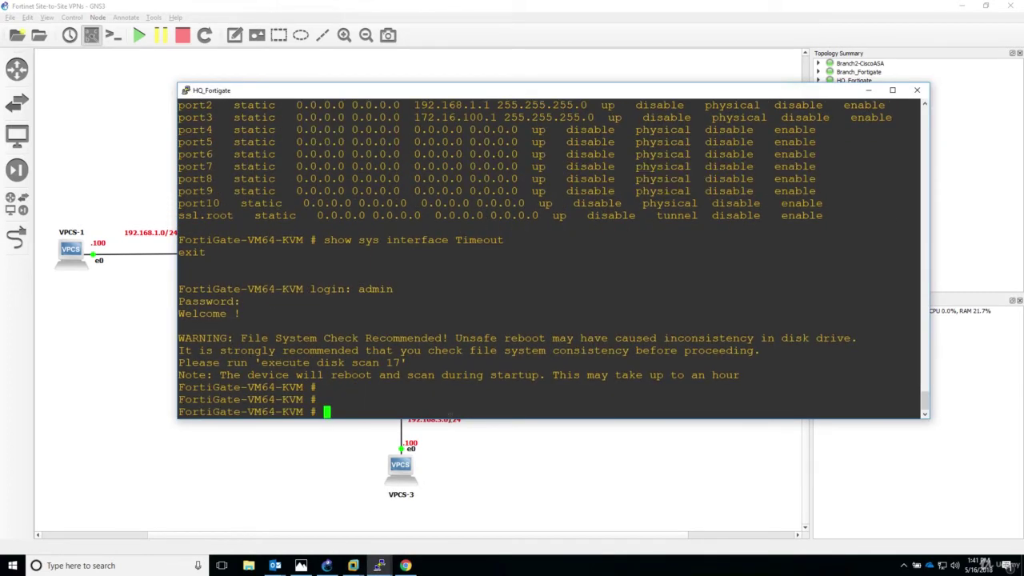
text(show )
text(sys interface port)
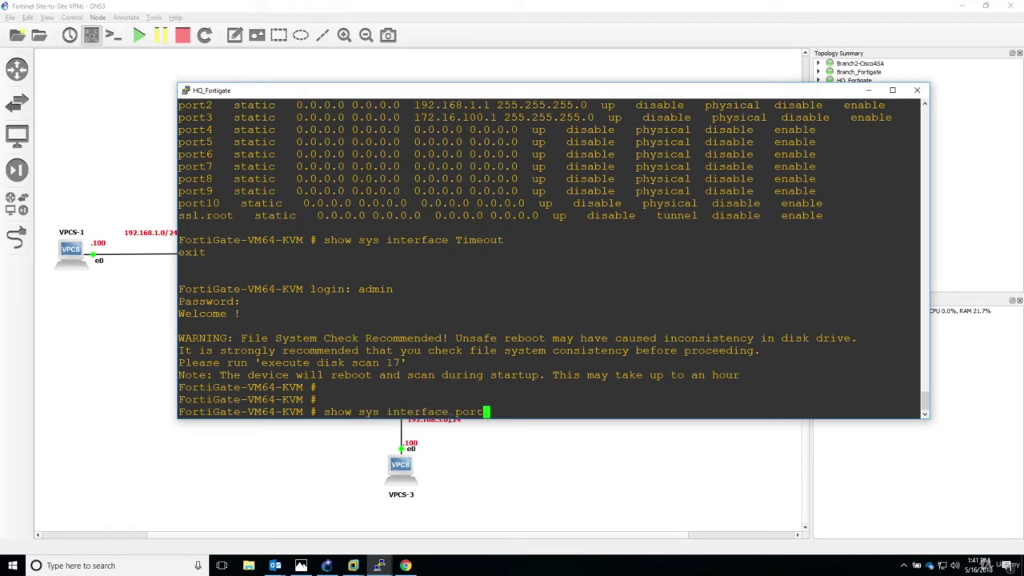
text(3)
key(Return)
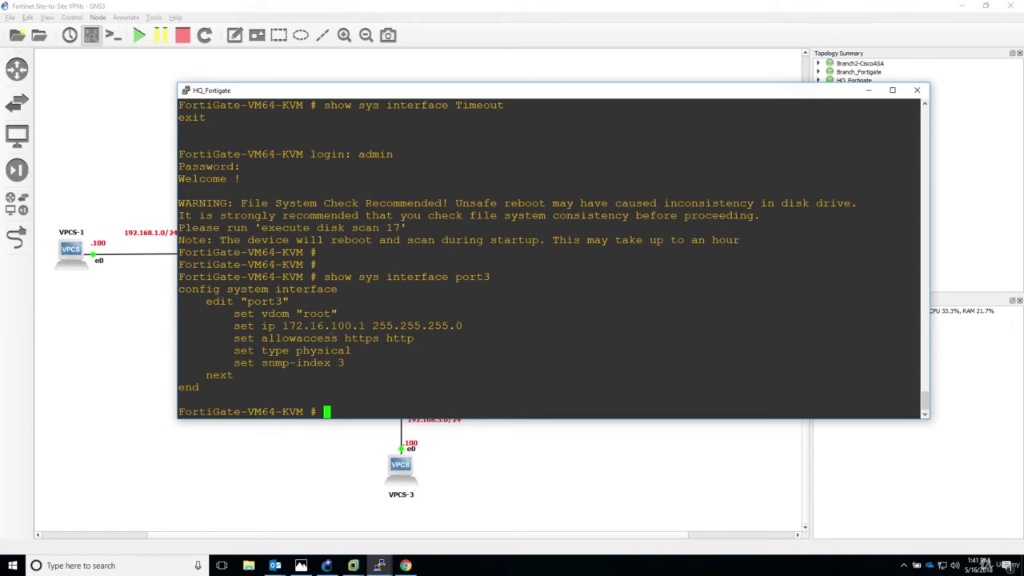
Append ping to port3's allowaccess under config system interface and apply with end.
text(confi)
key(BackSpace)
key(BackSpace)
text(fig )
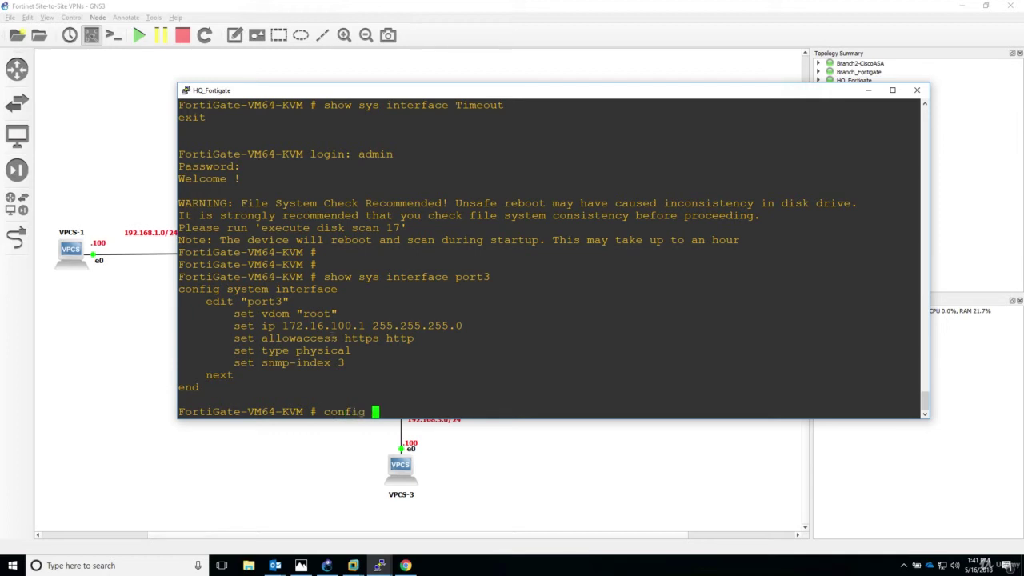
text(sys interface)
key(Return)
text(e)
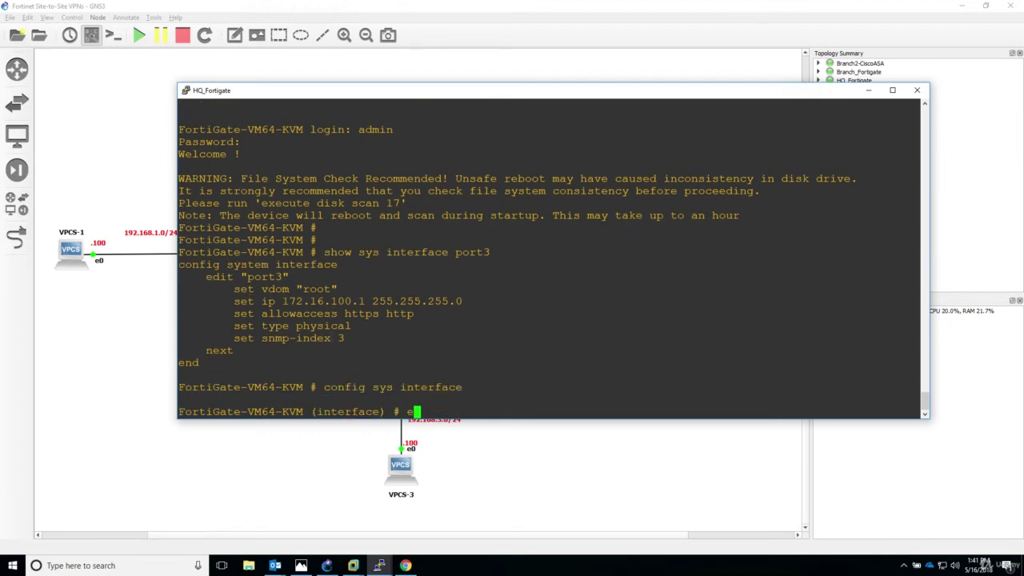
text(dit port)
text(3)
key(Return)
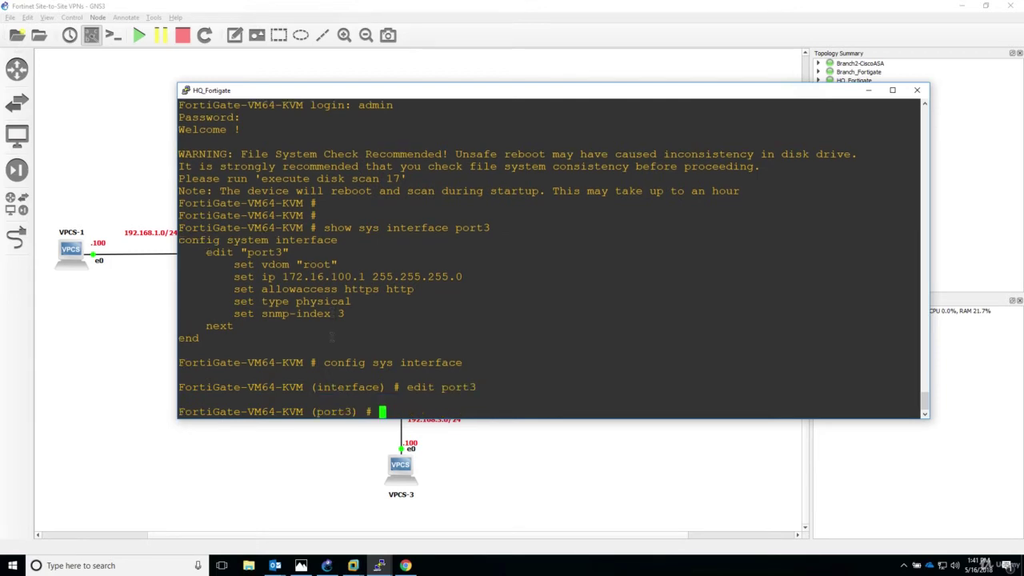
text(append all)
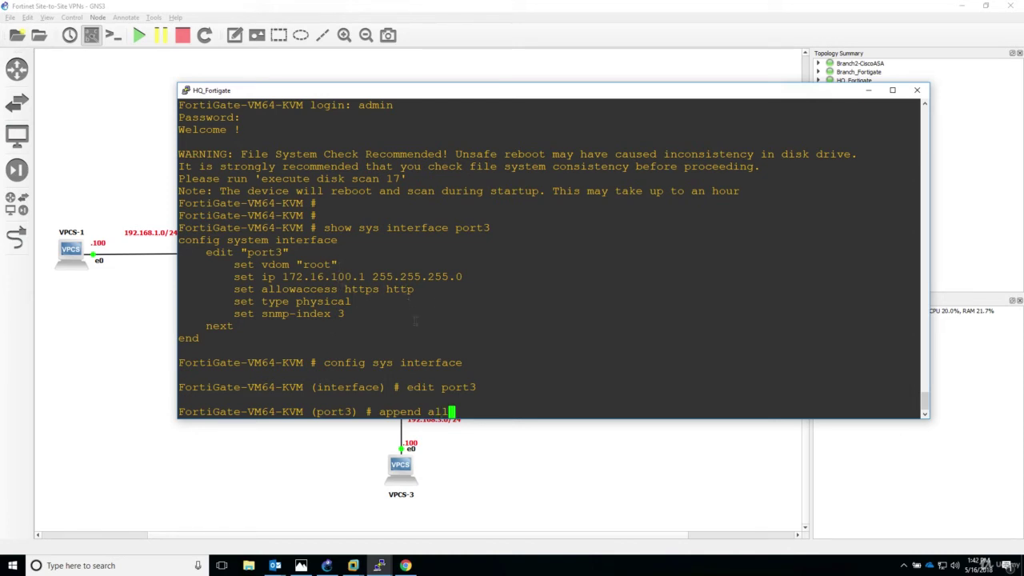
key(Tab)
text(ping)
key(Return)
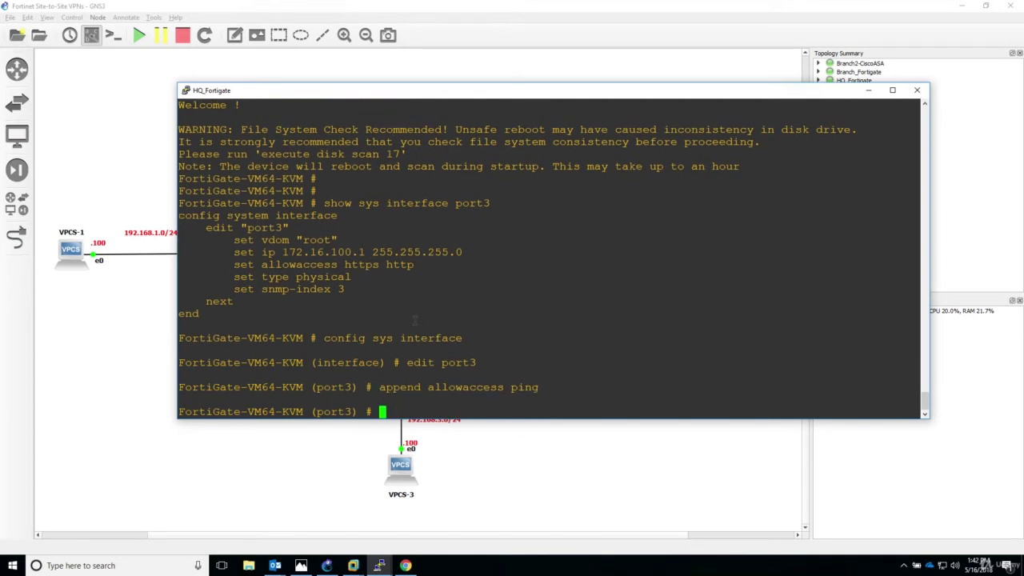
text(end)
key(Return)
key(Return)
key(Return)
Re-run show sys interface port3 to confirm ping, https and http are allowed.
key(Up)
key(Up)
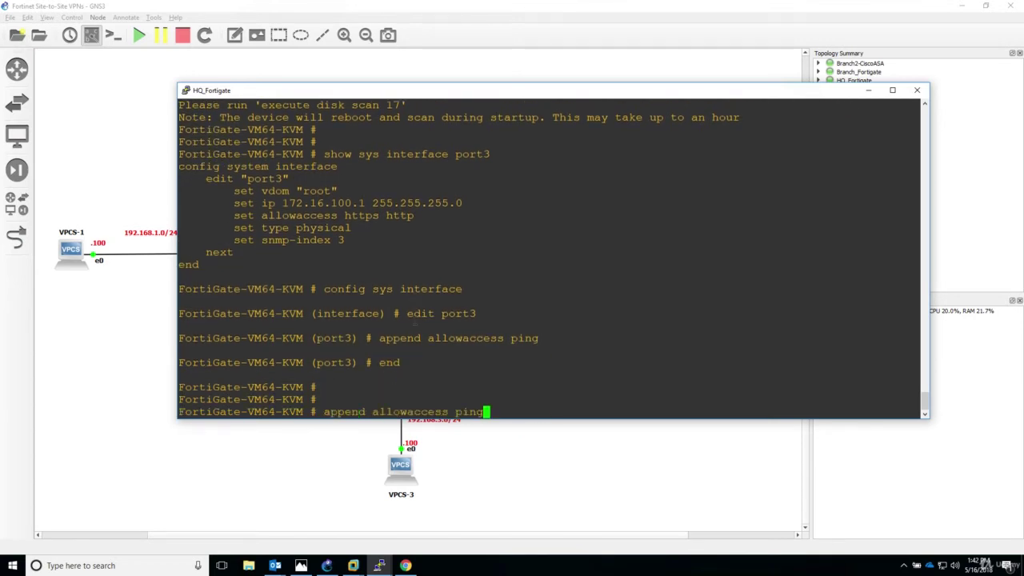
key(Up)
key(Up)
key(Up)
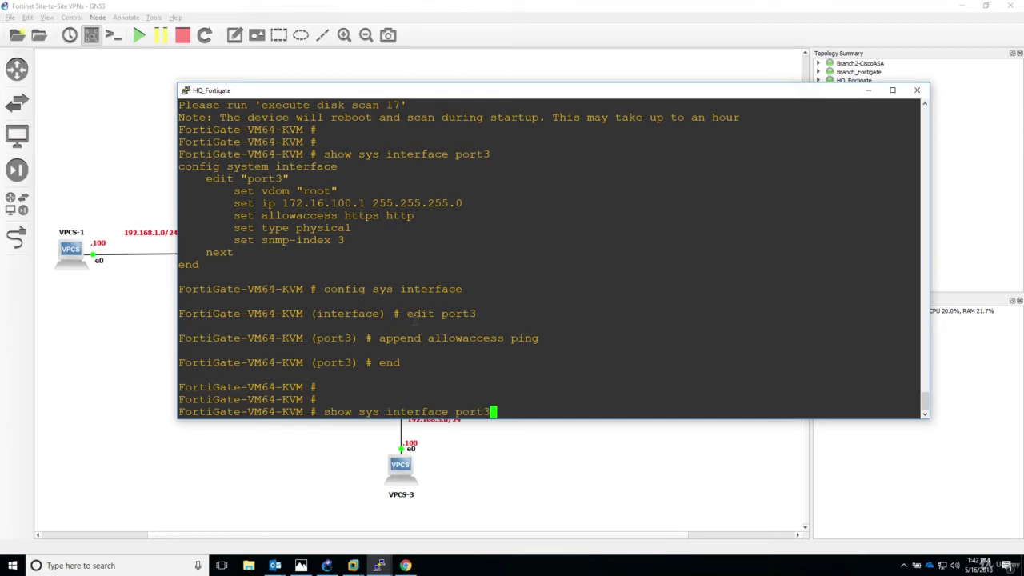
key(Return)
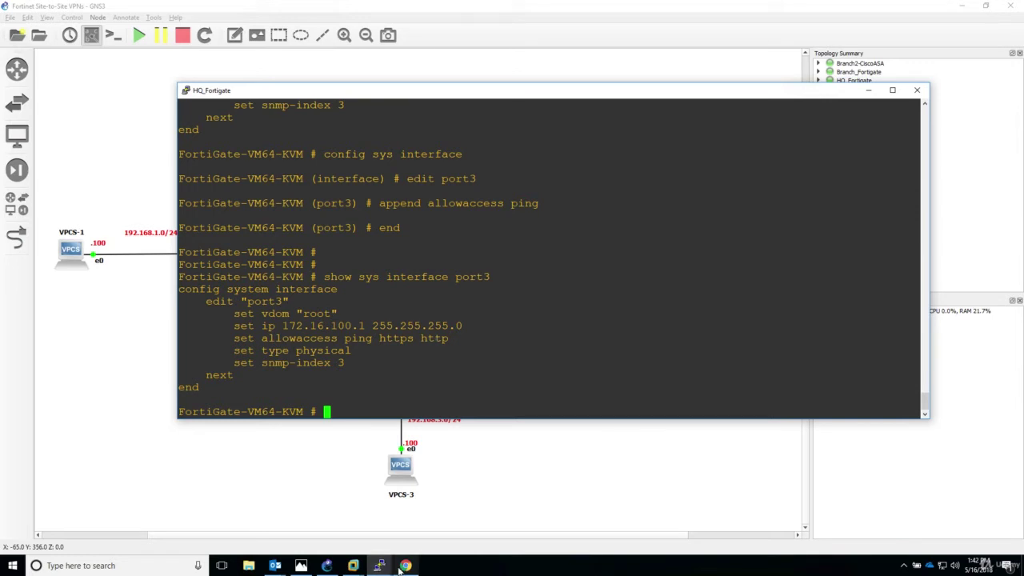
Log into the Branch_Fortigate console as admin.
click(434, 525)
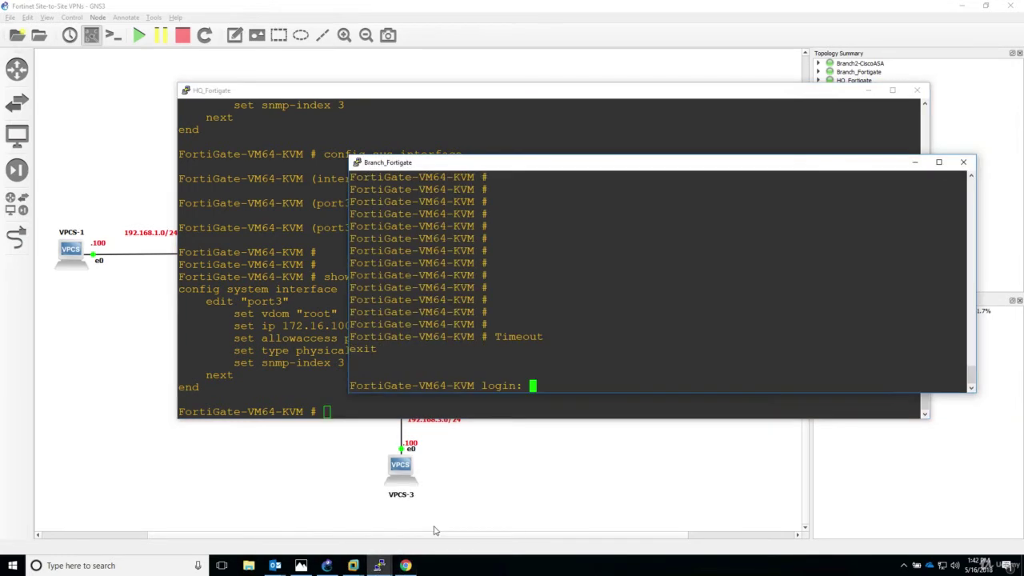
text(admin)
key(Return)
key(Return)
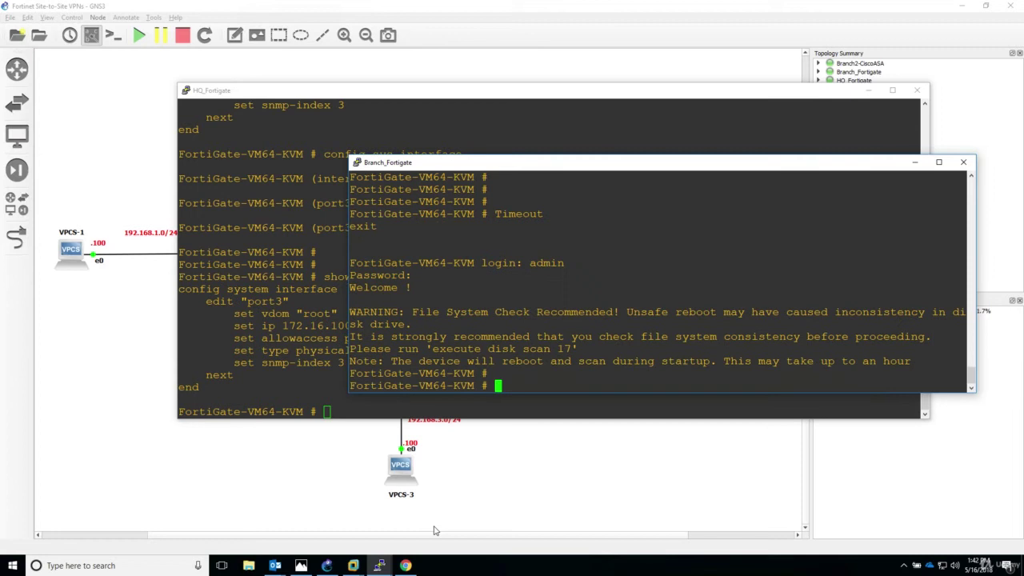
key(Return)
key(Return)
key(Return)
key(Return)
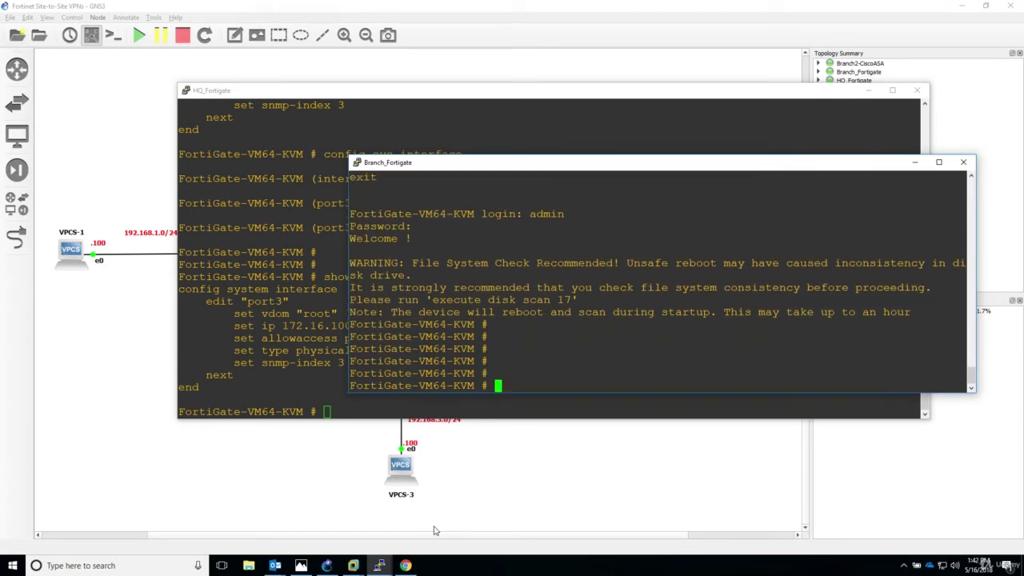
Append ping to Branch_Fortigate port3's allowaccess and apply with end.
text(conf )
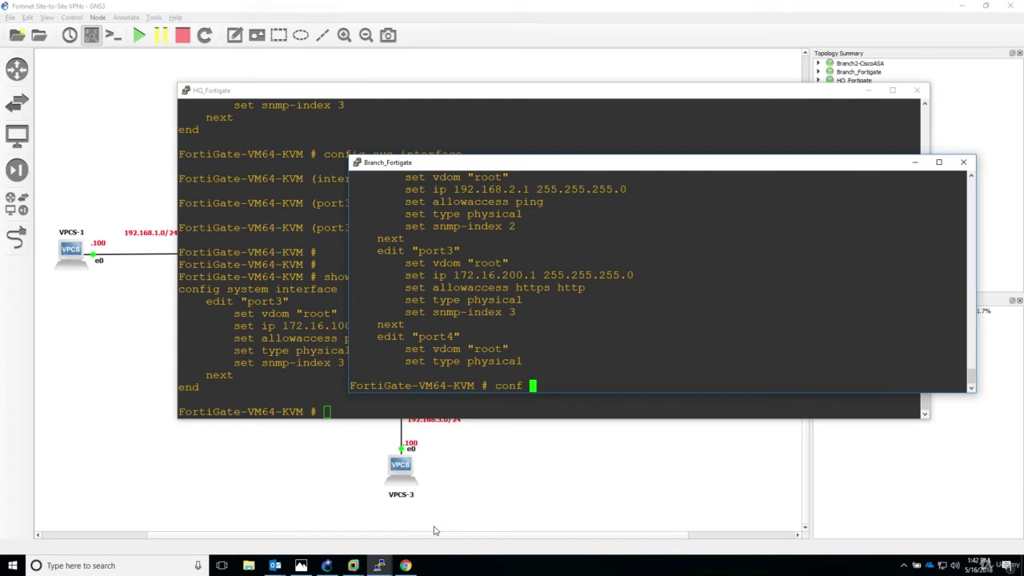
text(sys inter)
key(Return)
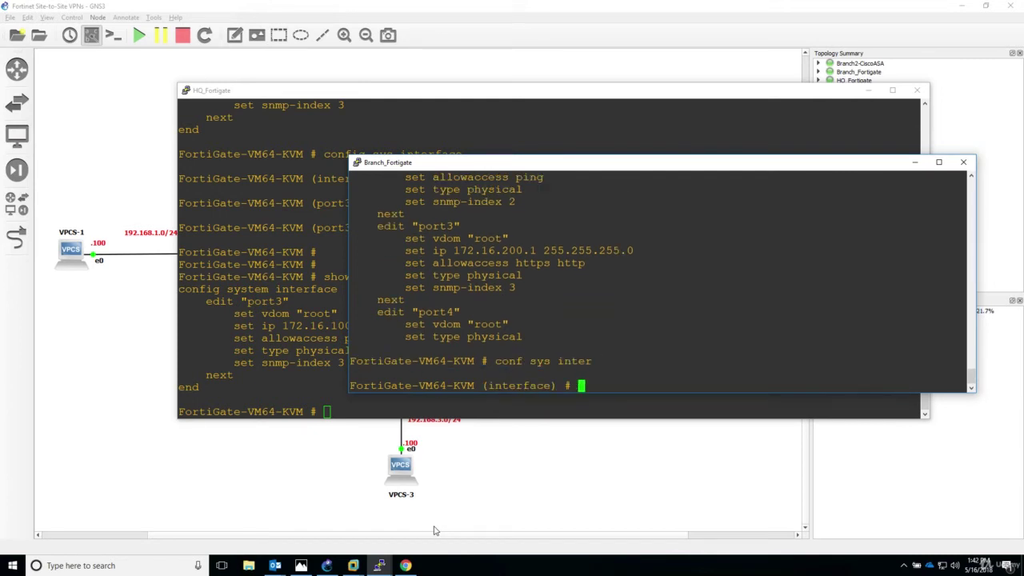
text(edit port)
key(Return)
text(append )
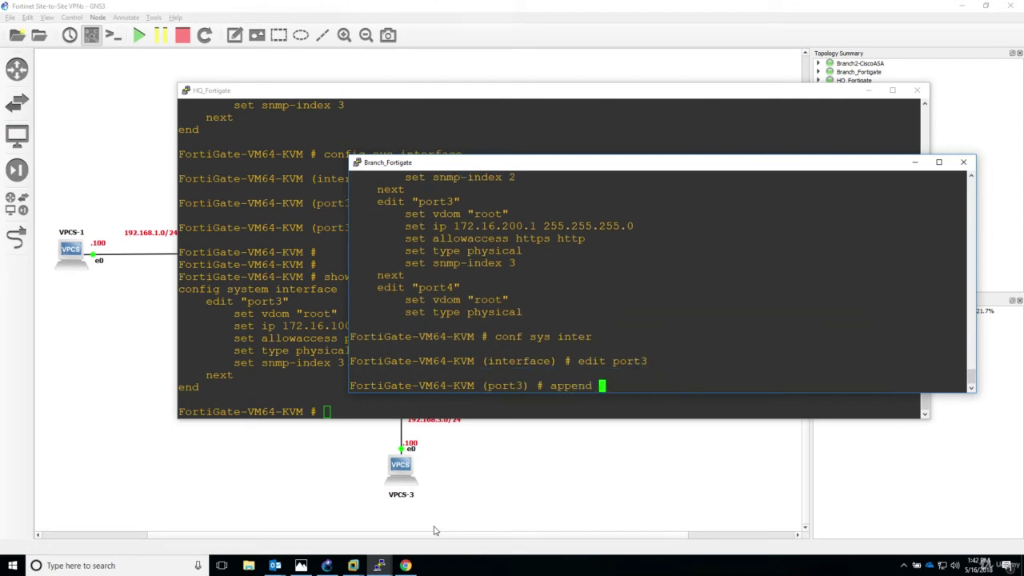
text(allowaccess ping)
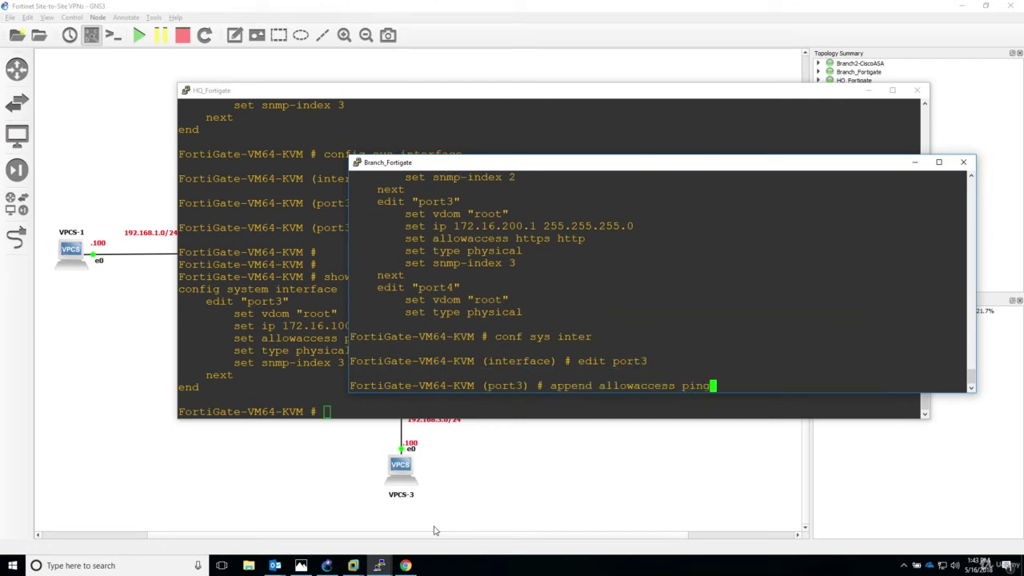
key(Return)
key(Return)
key(Return)
text(end)
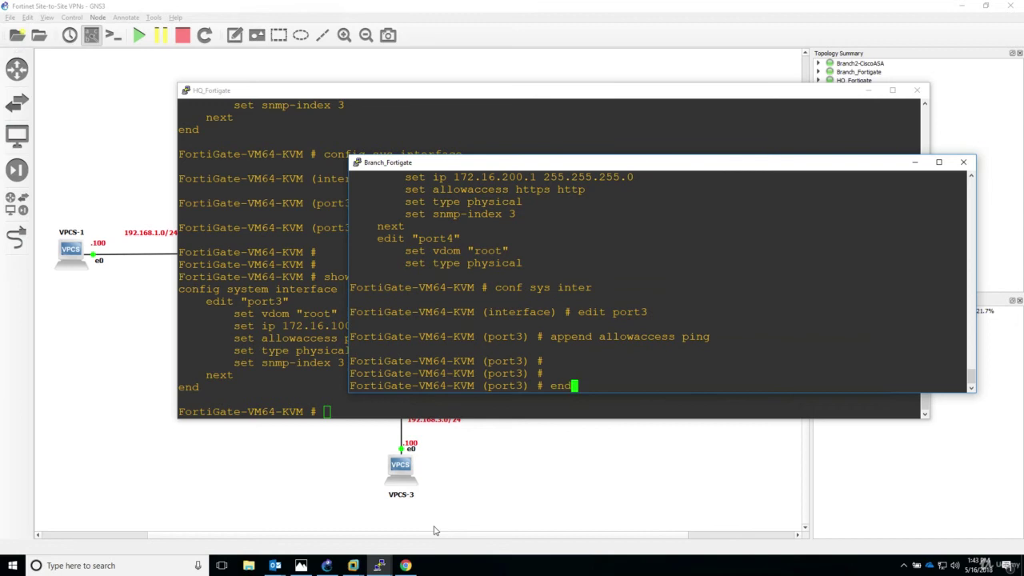
Page through show sys interface output to confirm, then minimize the Branch console.
key(Return)
key(Return)
key(Return)
key(Return)
text(show sys interface)
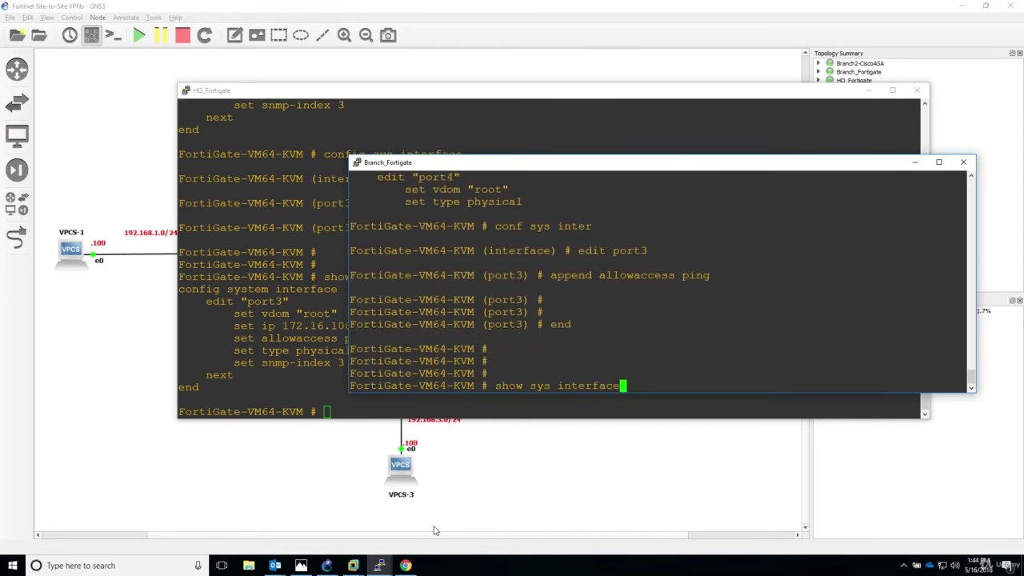
key(Return)
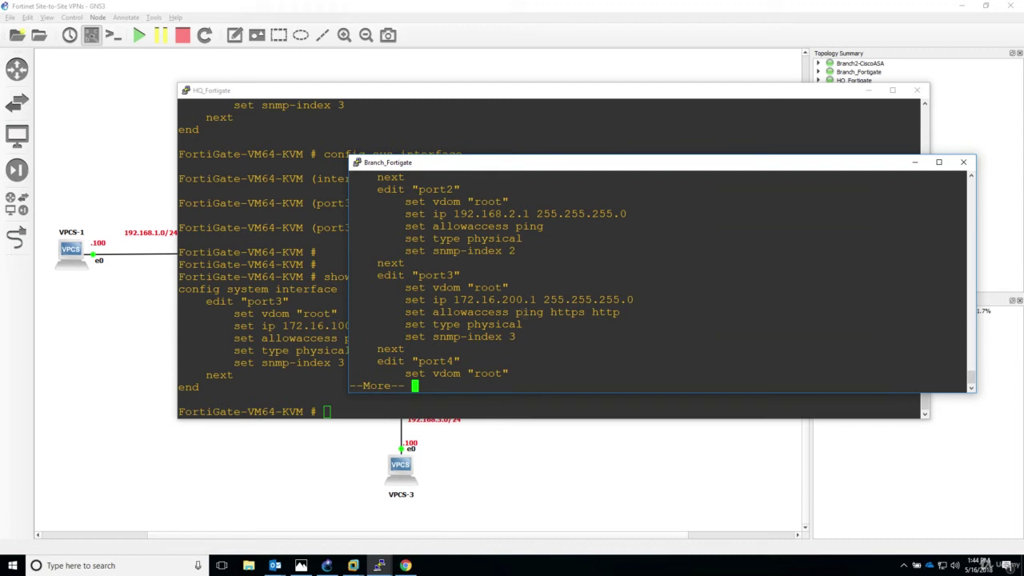
key(space)
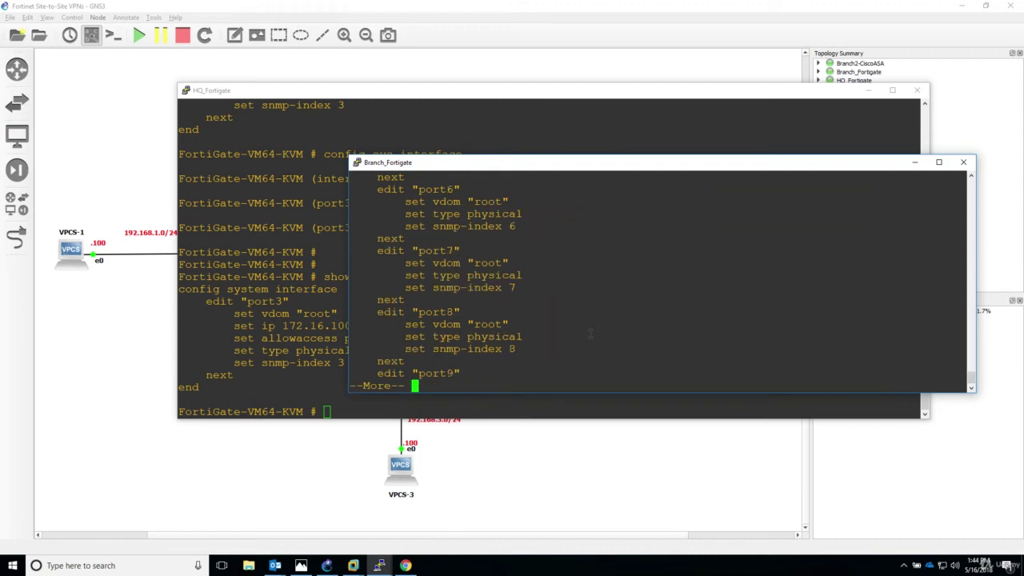
key(space)
click(917, 165)
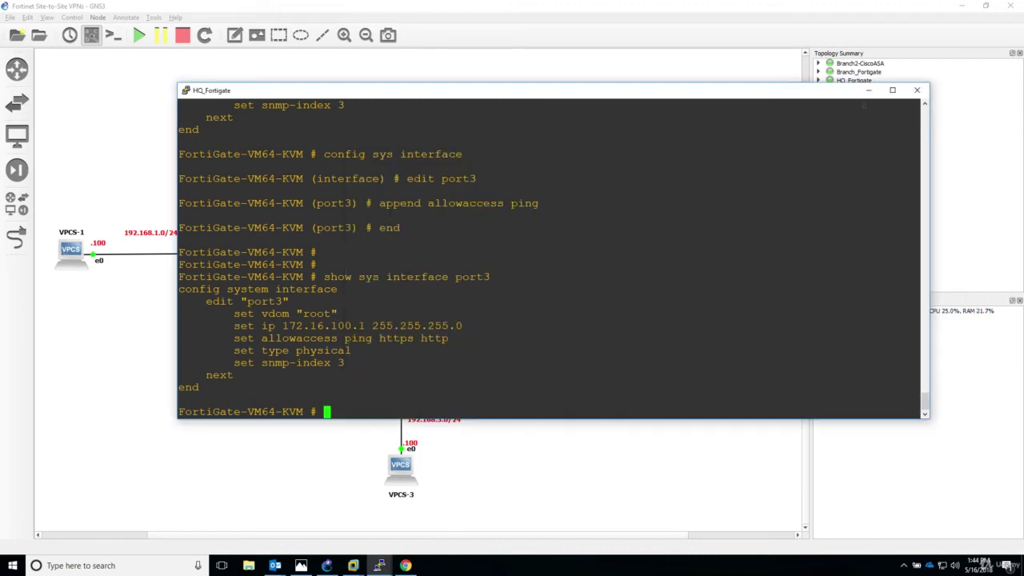
Ping 172.16.100.1, then 172.16.200.1, from the Windows VM's command prompt.
click(870, 91)
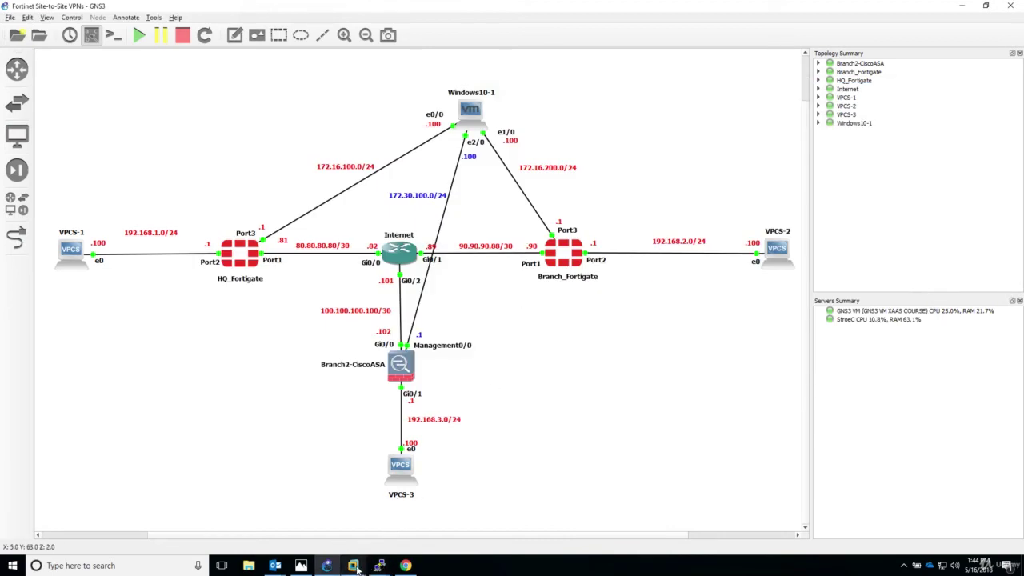
mouse_move(353, 565)
click(400, 519)
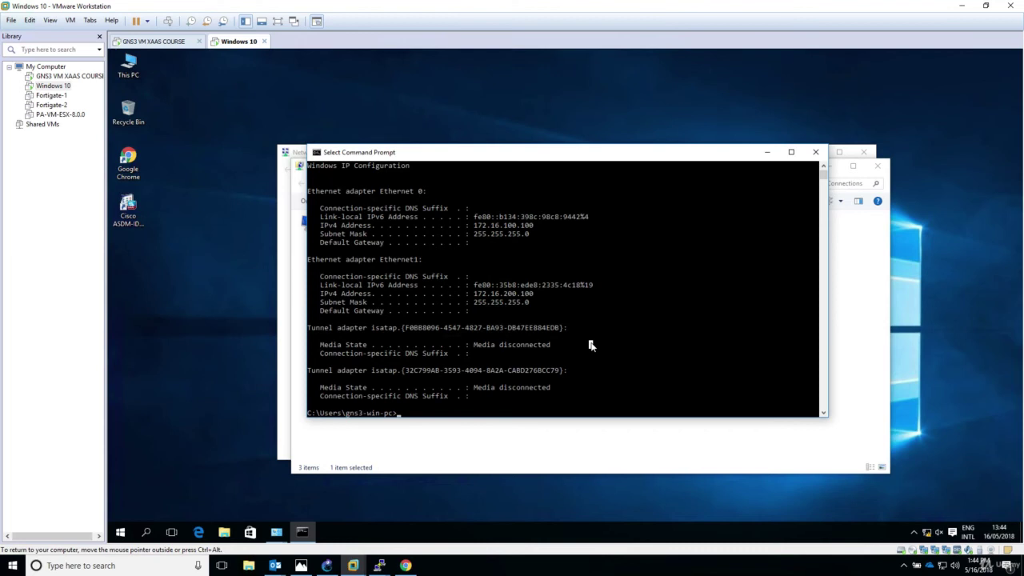
text(ping 172.)
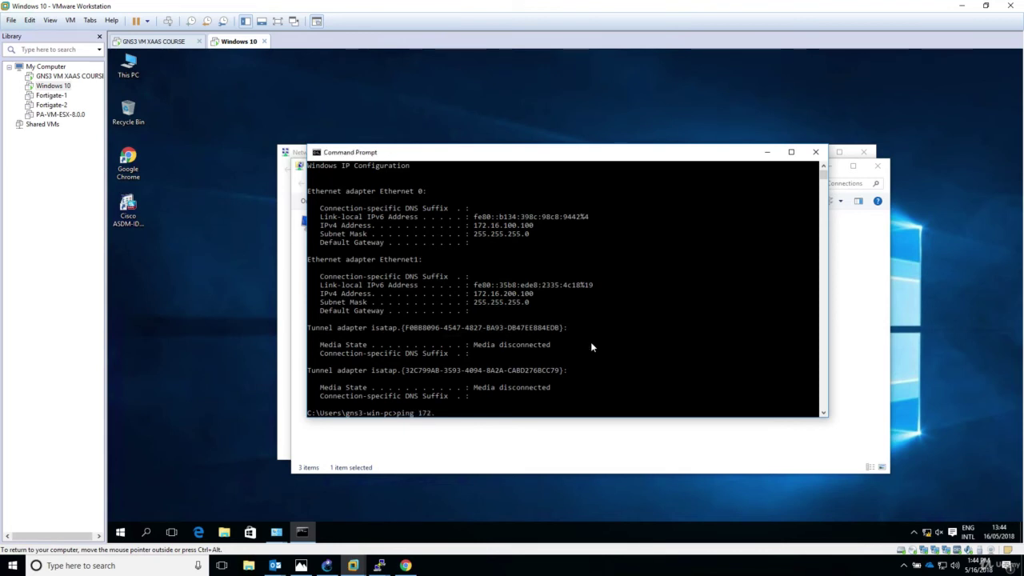
text(16.100.1)
key(Return)
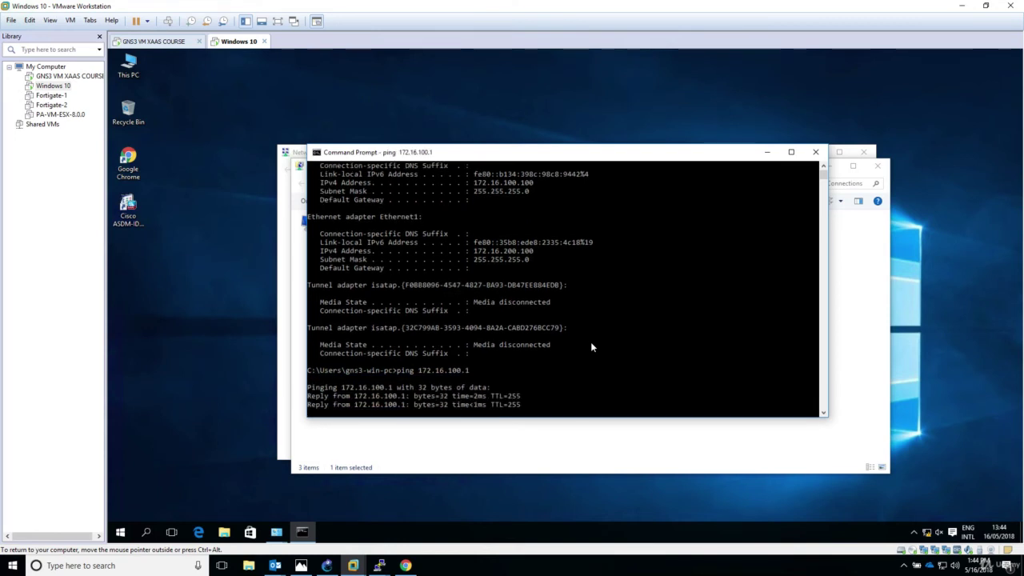
key(ctrl+c)
key(Up)
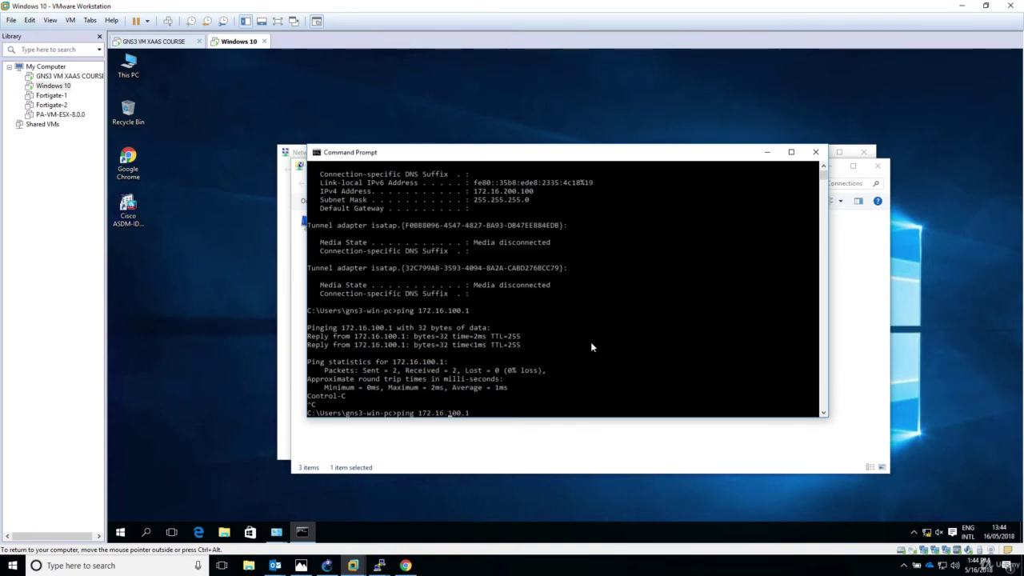
key(Delete)
text(2)
key(Return)
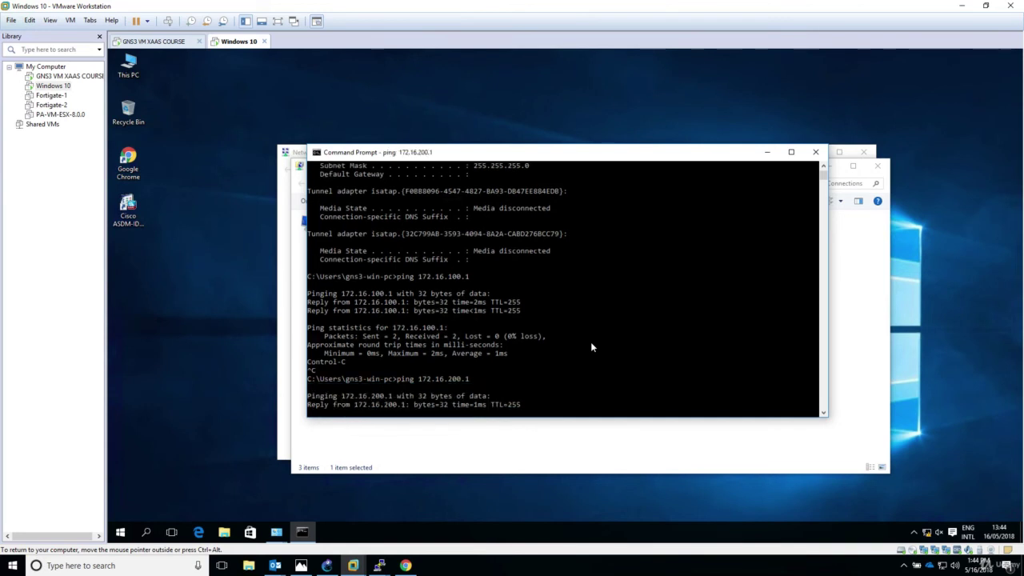
Browse to 172.16.100.1, log in as admin, and defer the password change and file system check.
key(ctrl+c)
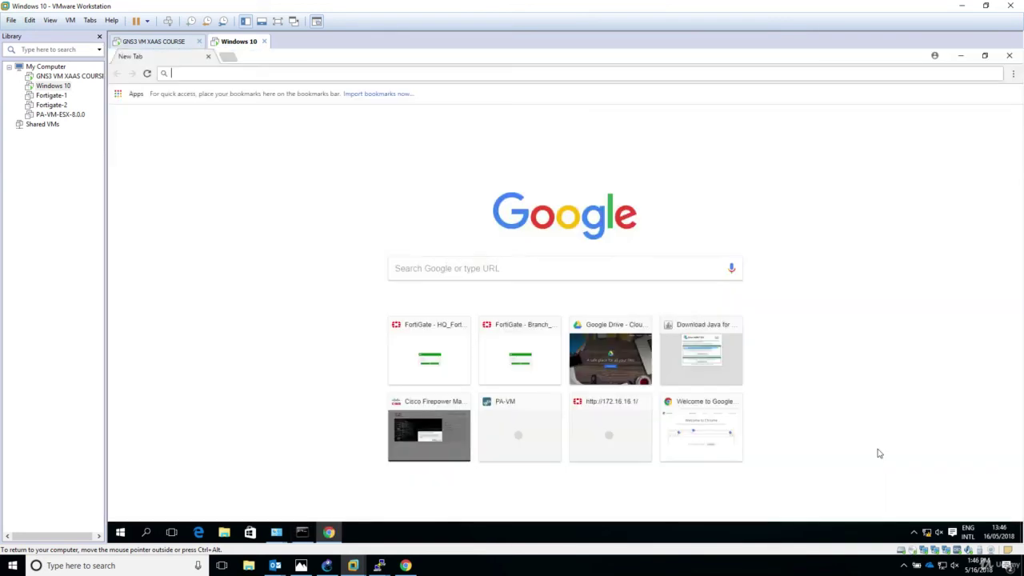
text(172.16)
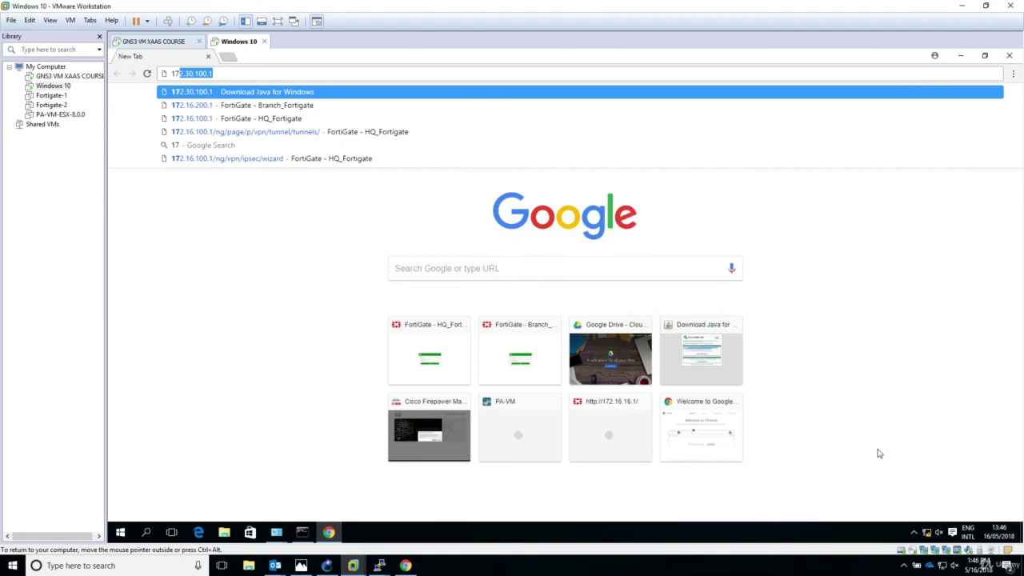
text(.1)
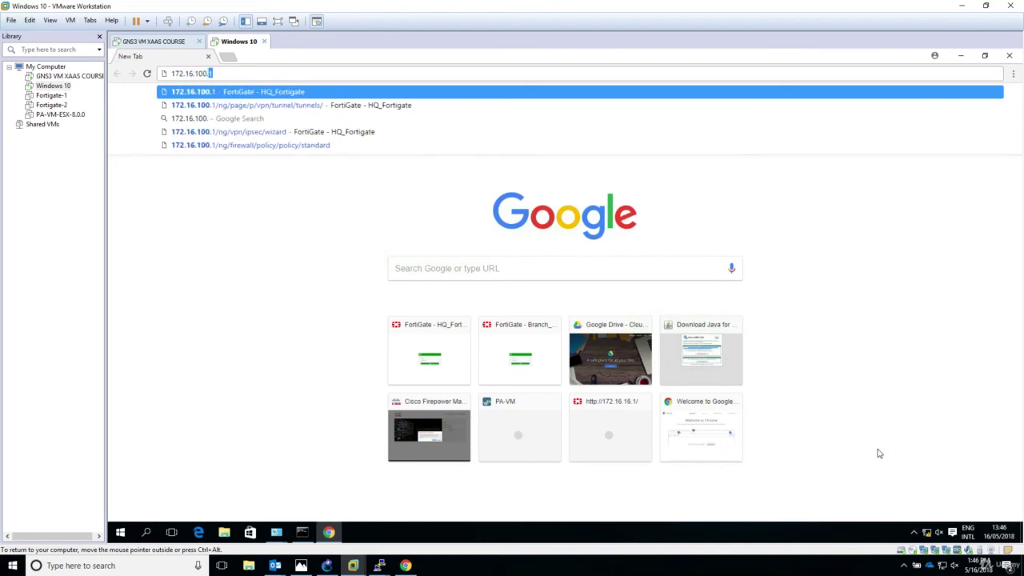
key(Return)
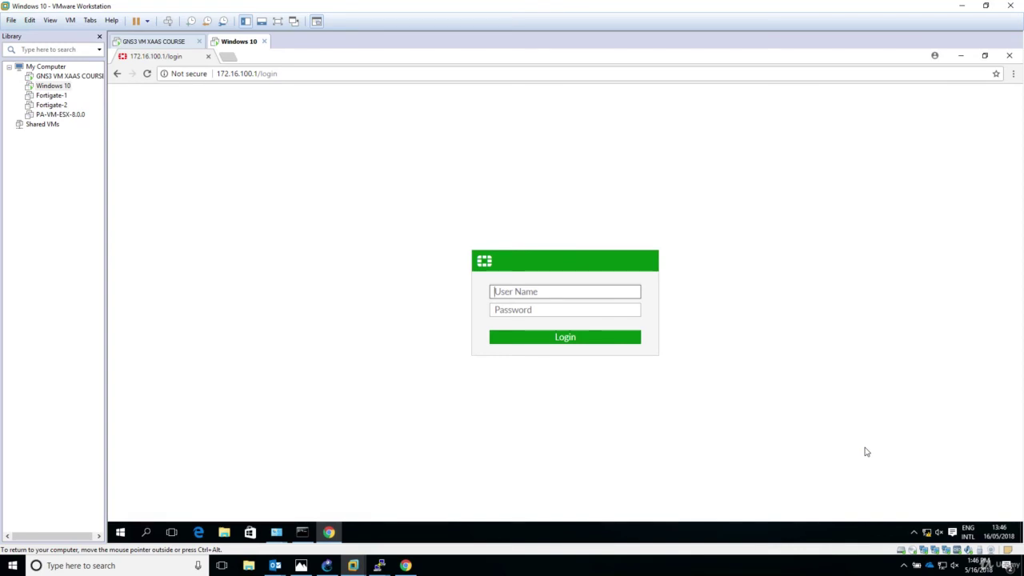
text(admin)
key(Return)
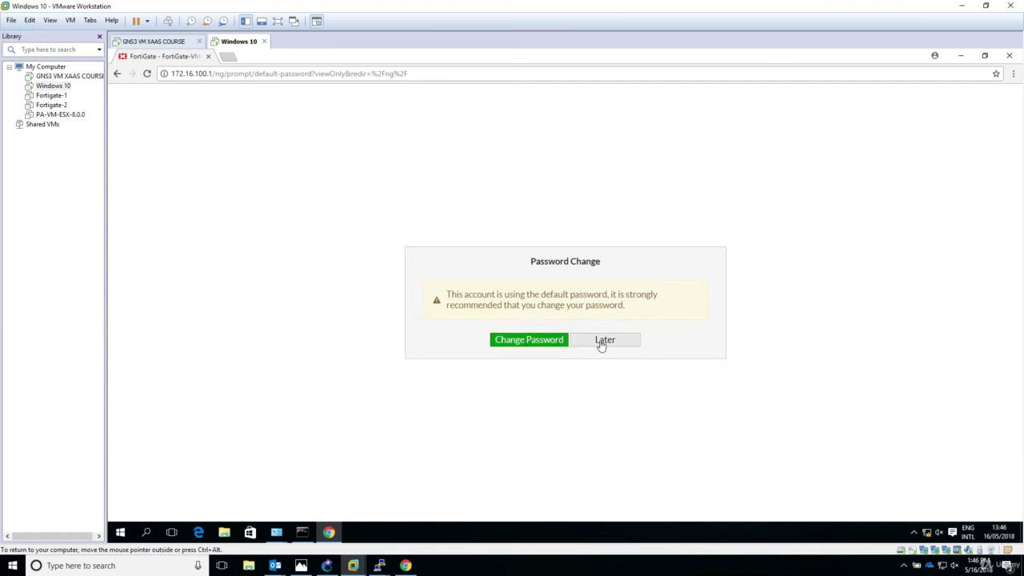
click(604, 341)
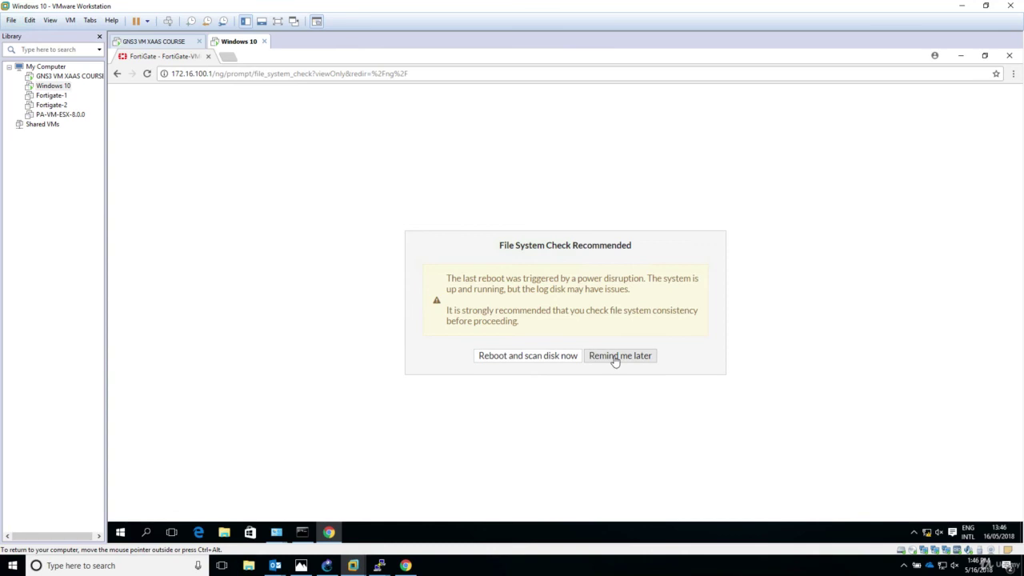
click(615, 361)
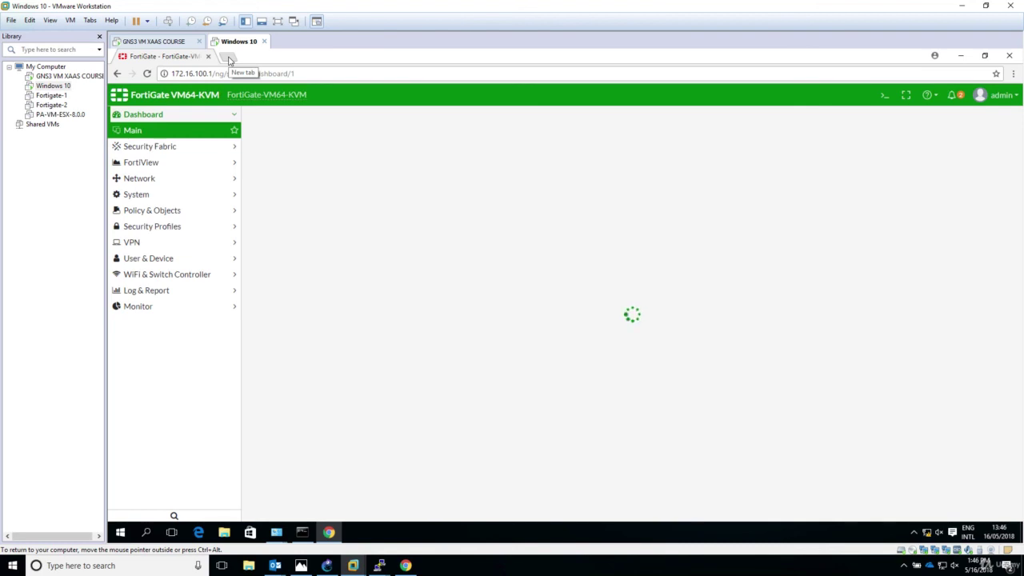
In a new tab, sign into 172.16.200.1 as admin, defer both prompts, then view the HQ tab.
click(231, 58)
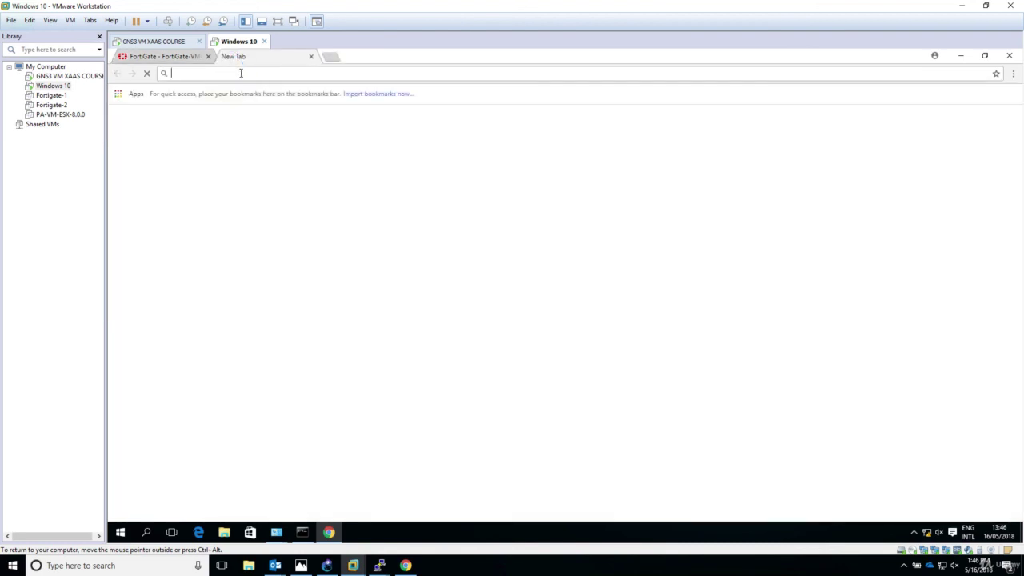
text(172.1)
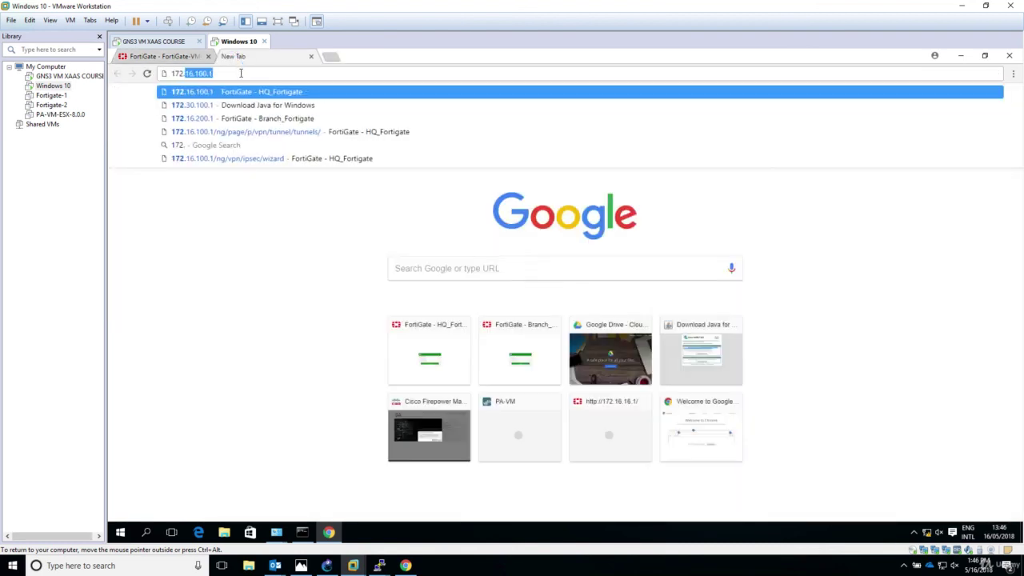
text(6.200)
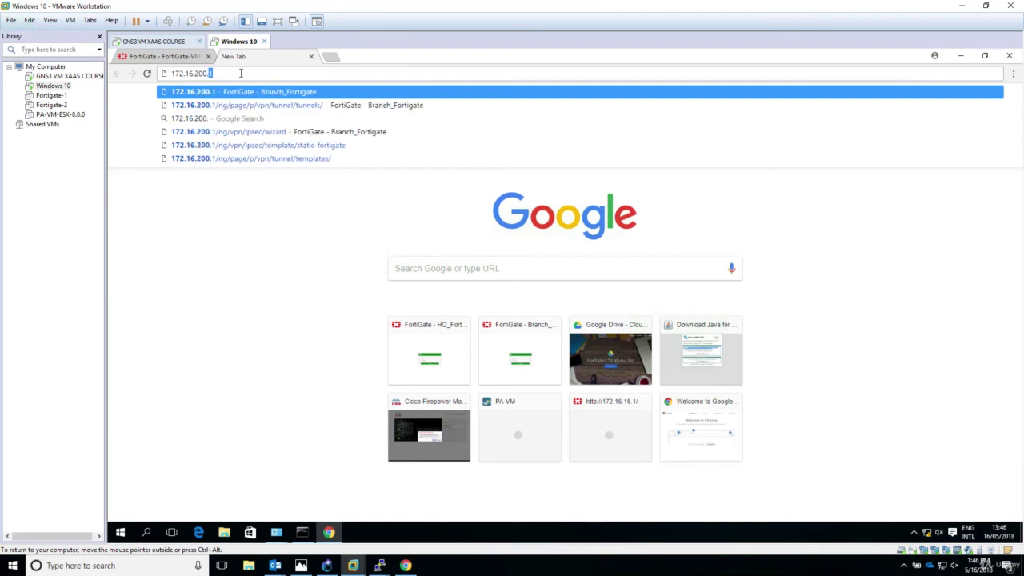
text(.1)
key(Return)
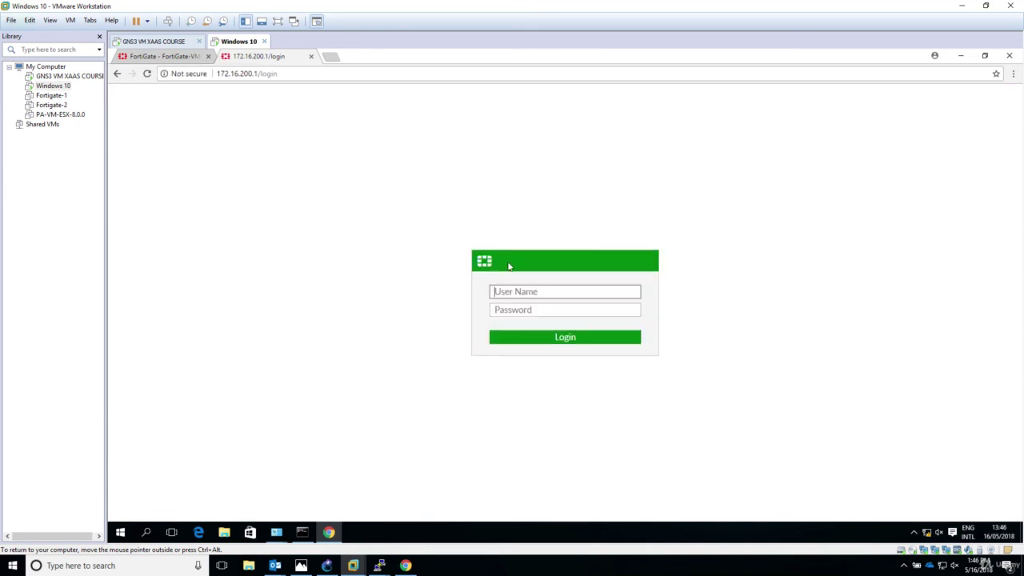
text(admin)
key(Return)
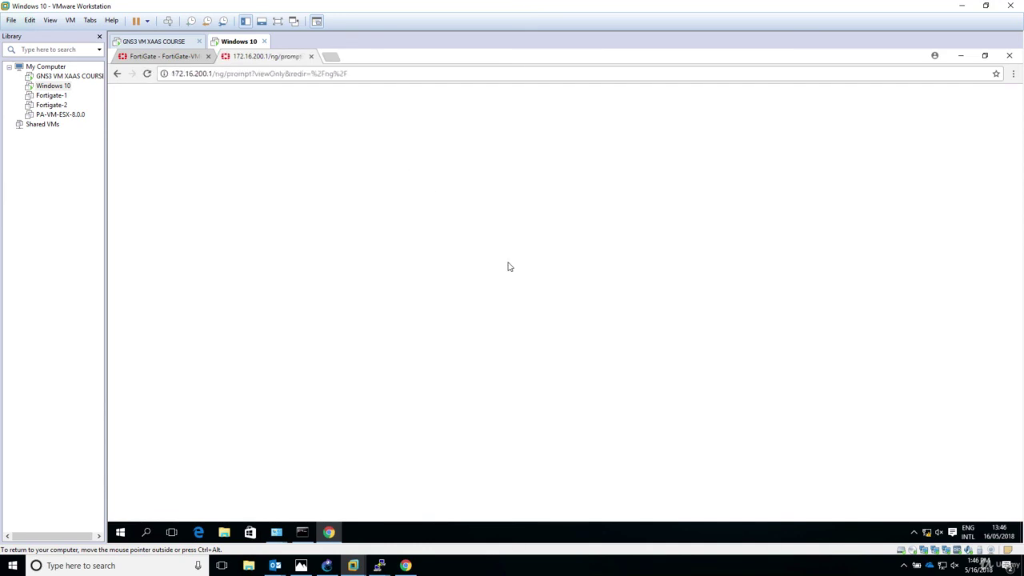
click(605, 344)
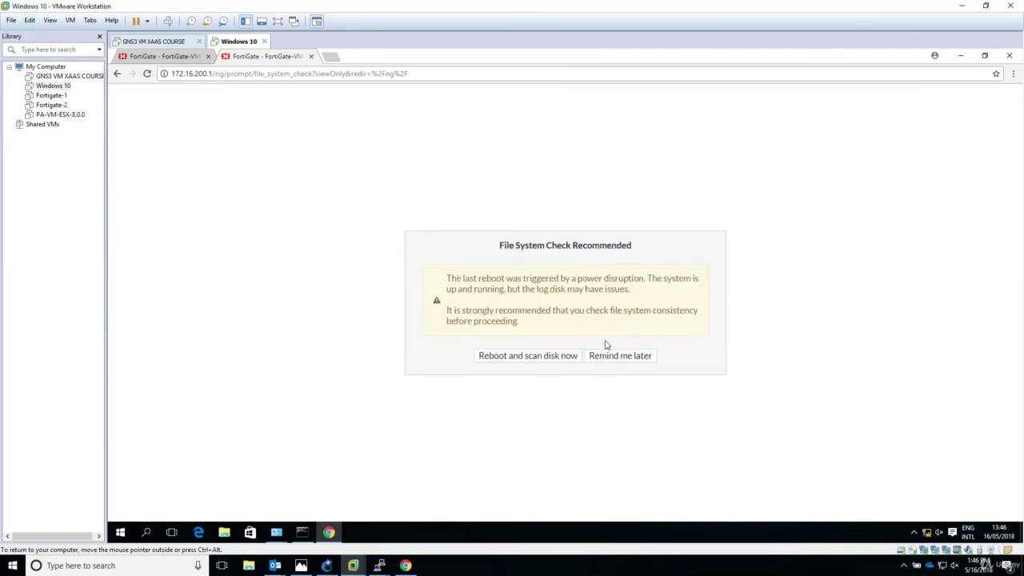
click(613, 355)
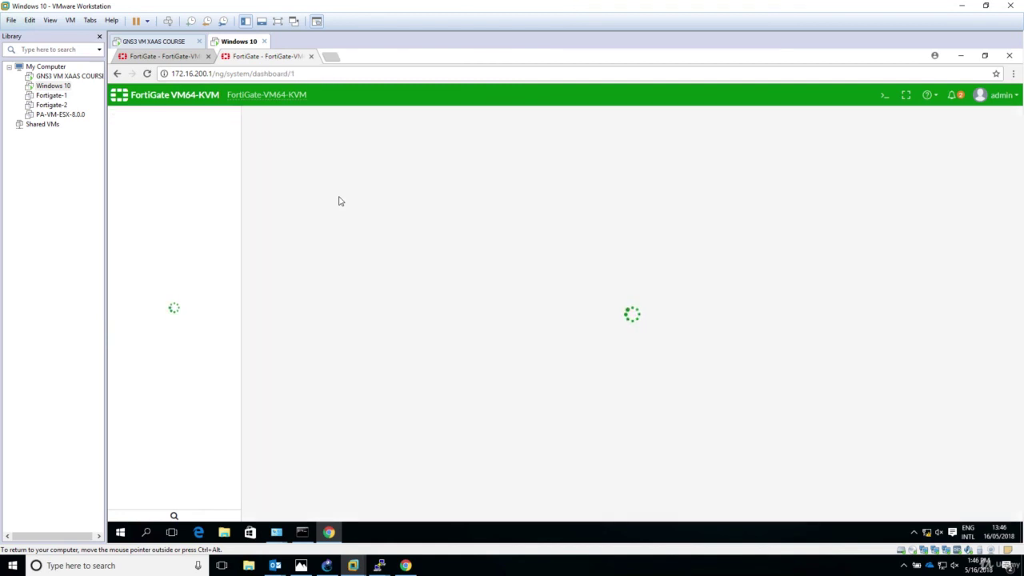
click(164, 56)
click(266, 56)
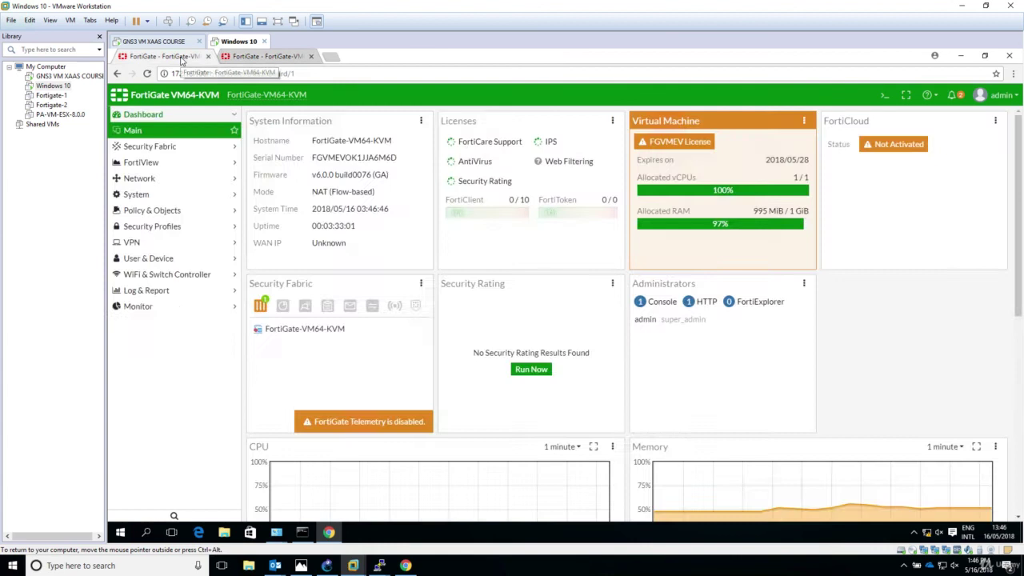
Switch back to the GNS3 lab topology linking both FortiGates to Windows10-1.
click(326, 565)
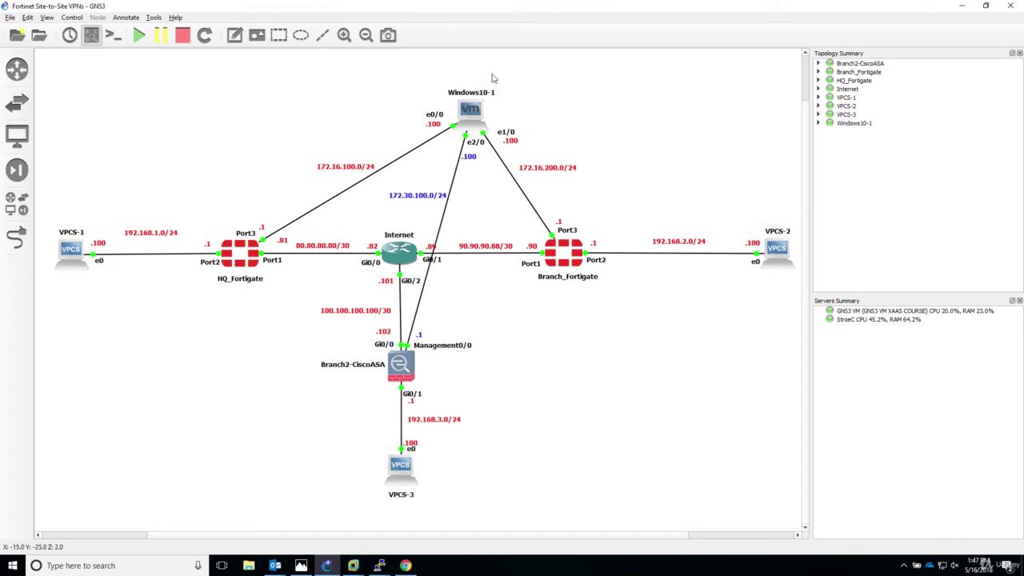
click(562, 254)
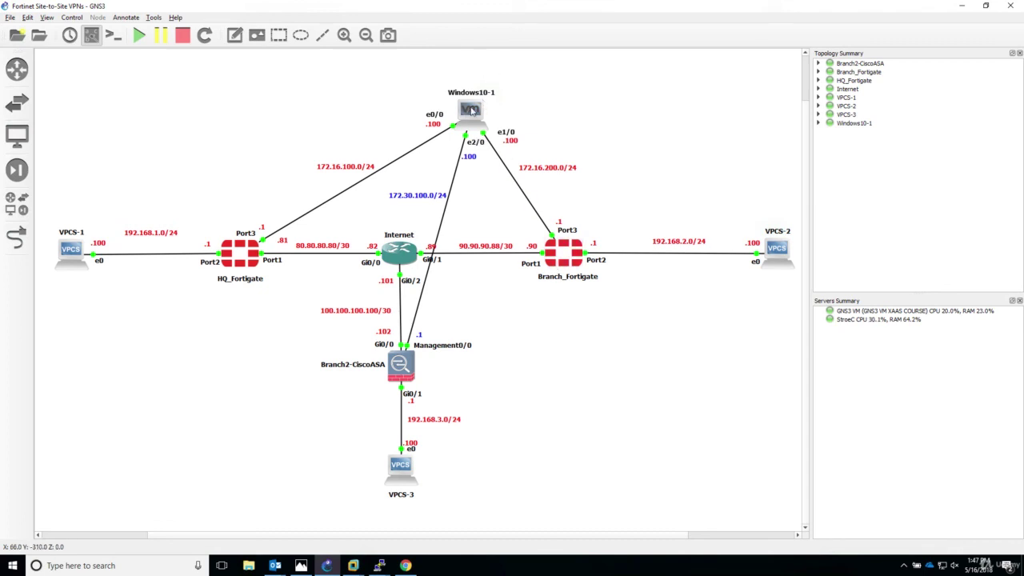